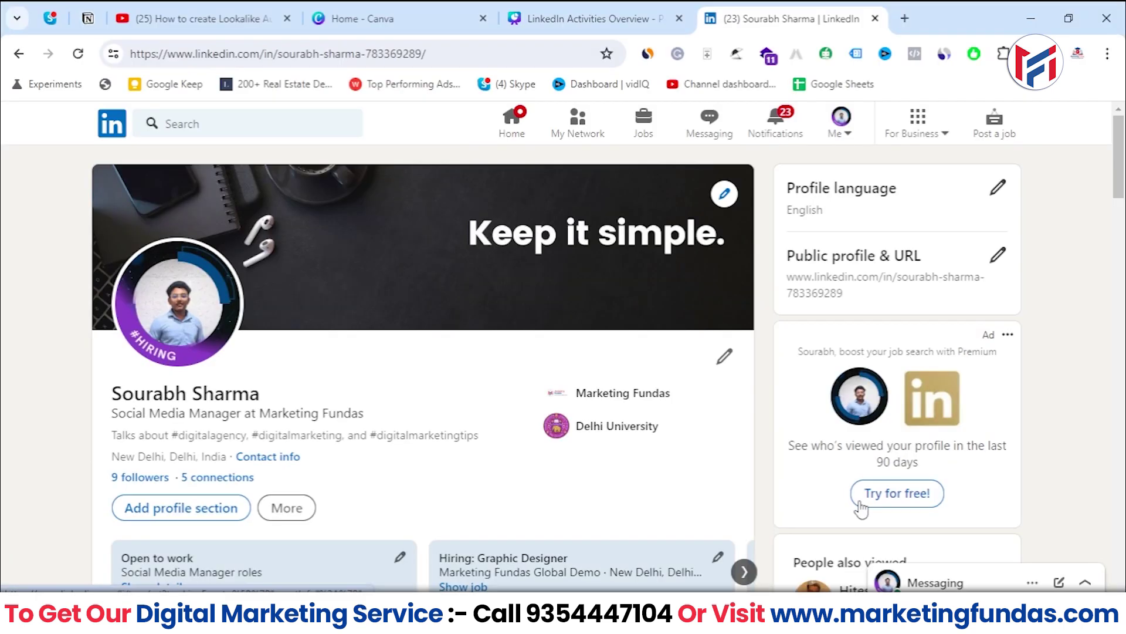
- Open the LinkedIn home feed and look through its posts
scroll(822, 293, "down", 10)
scroll(586, 205, "up", 10)
left_click(504, 130)
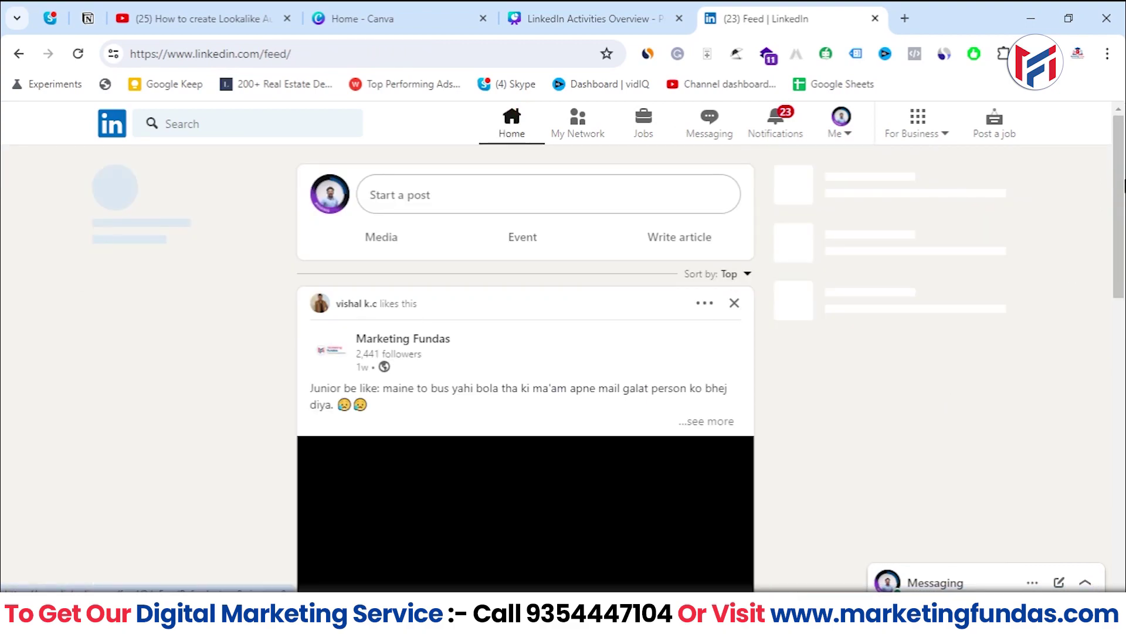
scroll(1101, 254, "down", 2)
left_click_drag(1124, 202, 1124, 486)
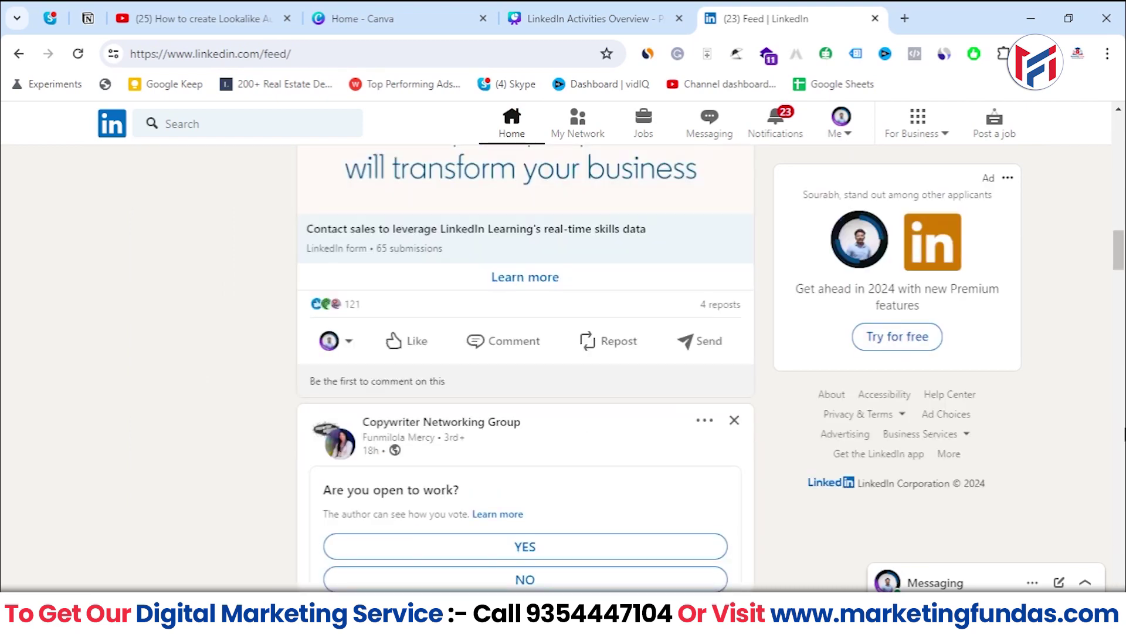
left_click_drag(1124, 393, 1106, 259)
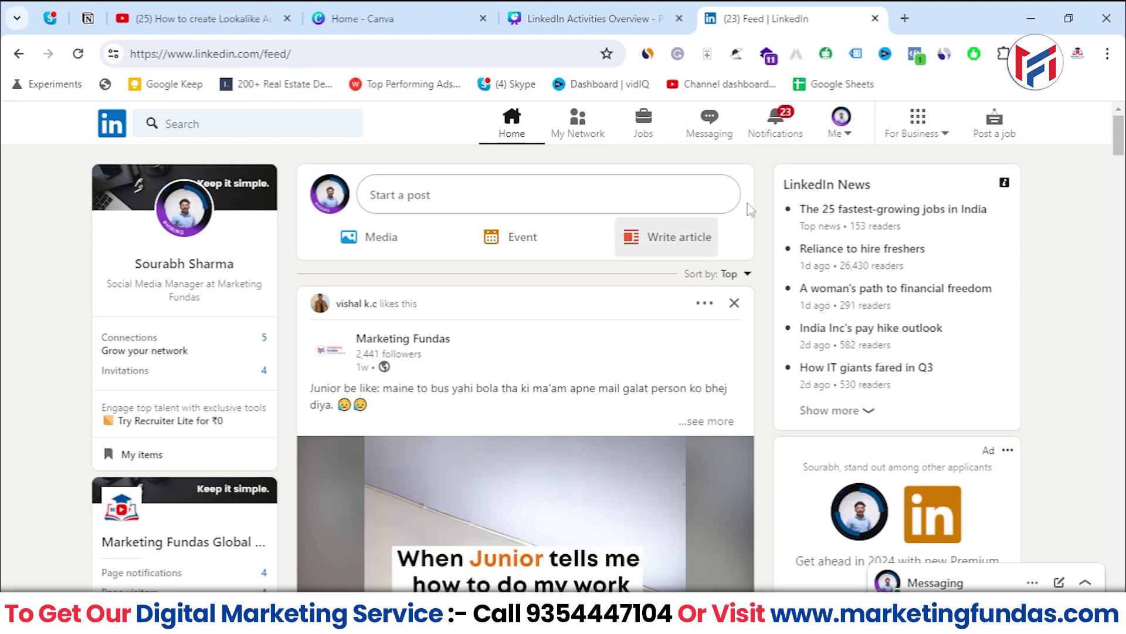
- Open LinkedIn's advertising Campaign Manager and enter the Marketing Fundas Global Demo ad account
left_click(911, 138)
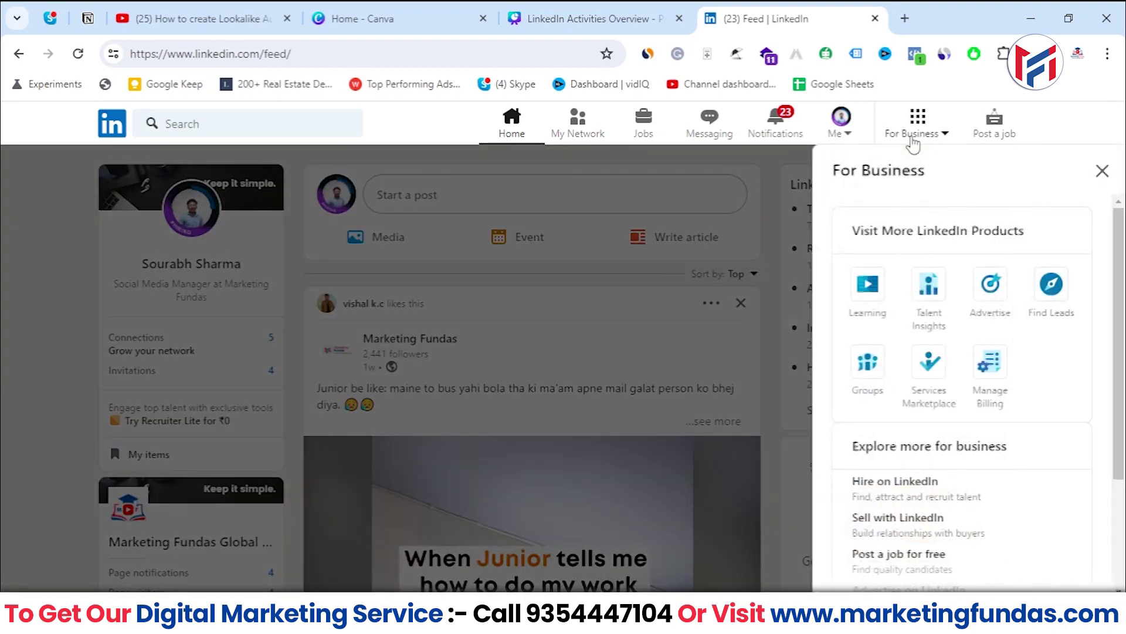
left_click(991, 288)
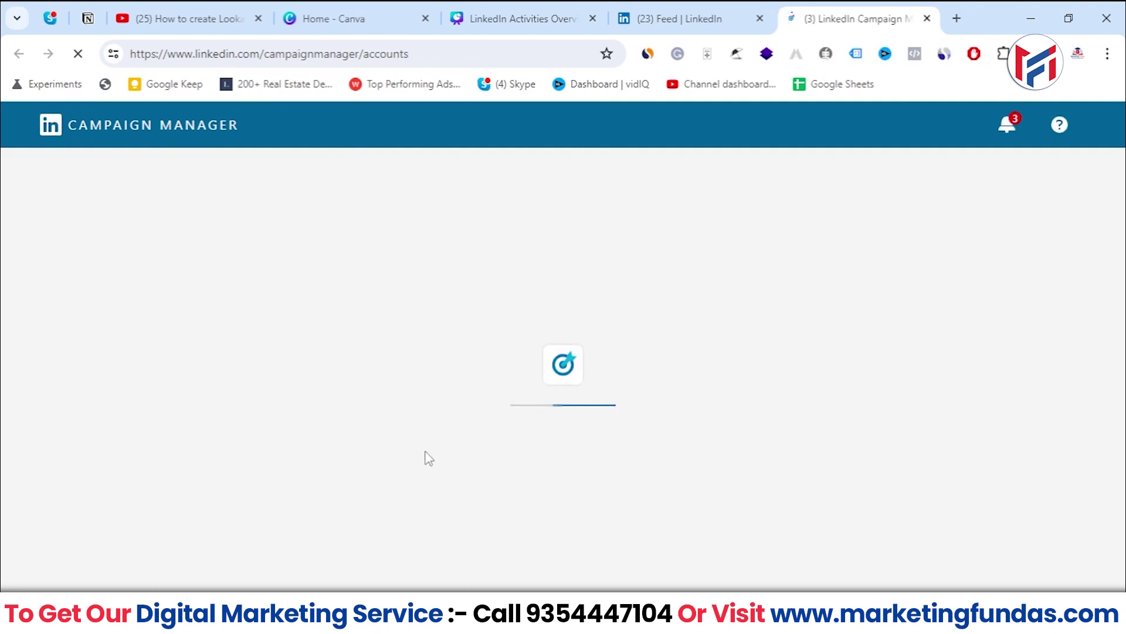
scroll(302, 410, "down", 2)
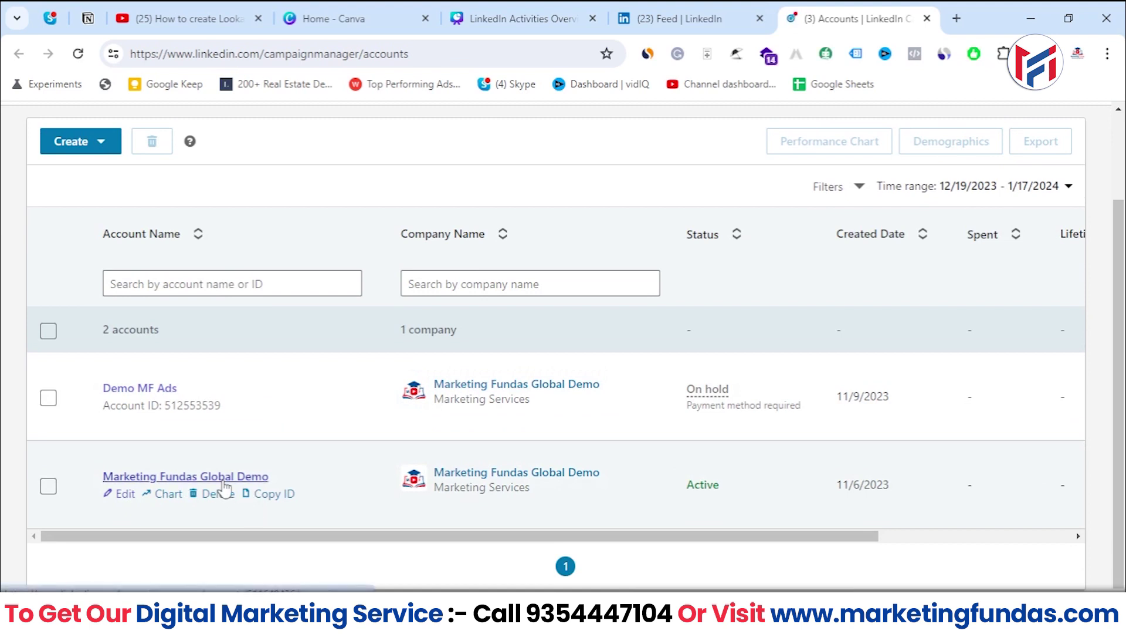
left_click(223, 479)
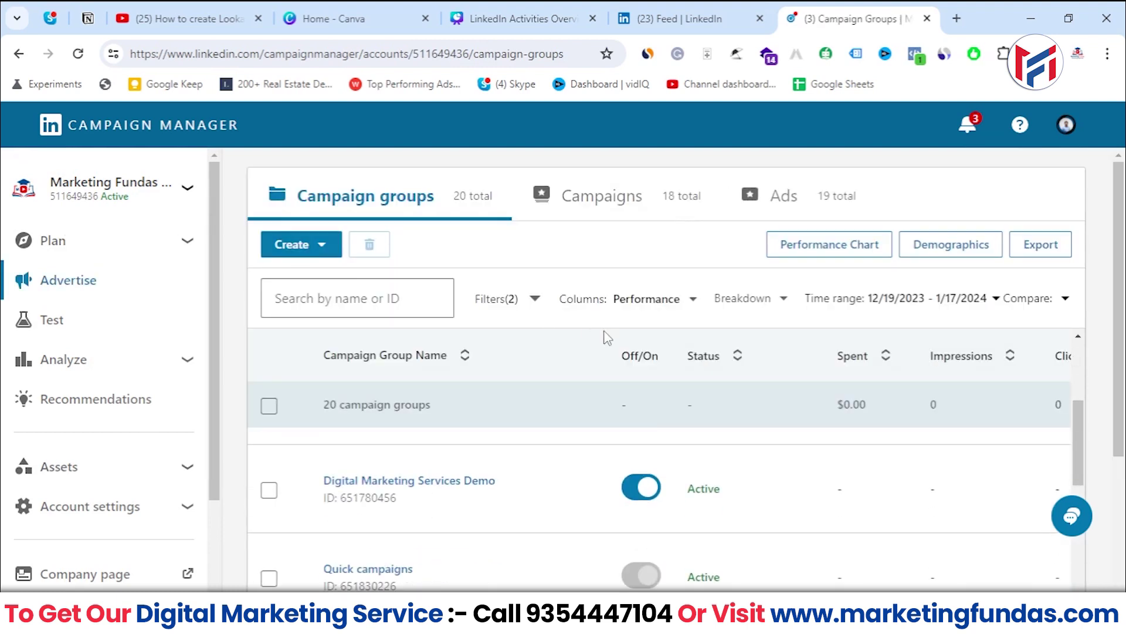
- Look through the ad account's list of existing campaign groups
scroll(1091, 270, "down", 3)
left_click_drag(1079, 271, 1086, 322)
scroll(1087, 409, "up", 10)
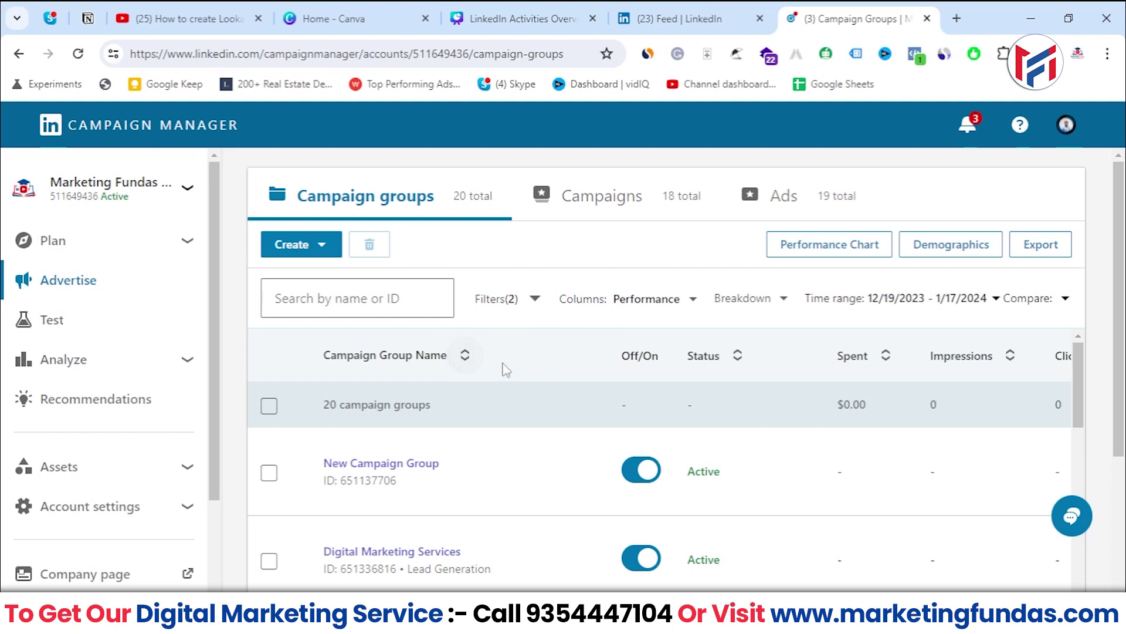
scroll(1077, 387, "down", 10)
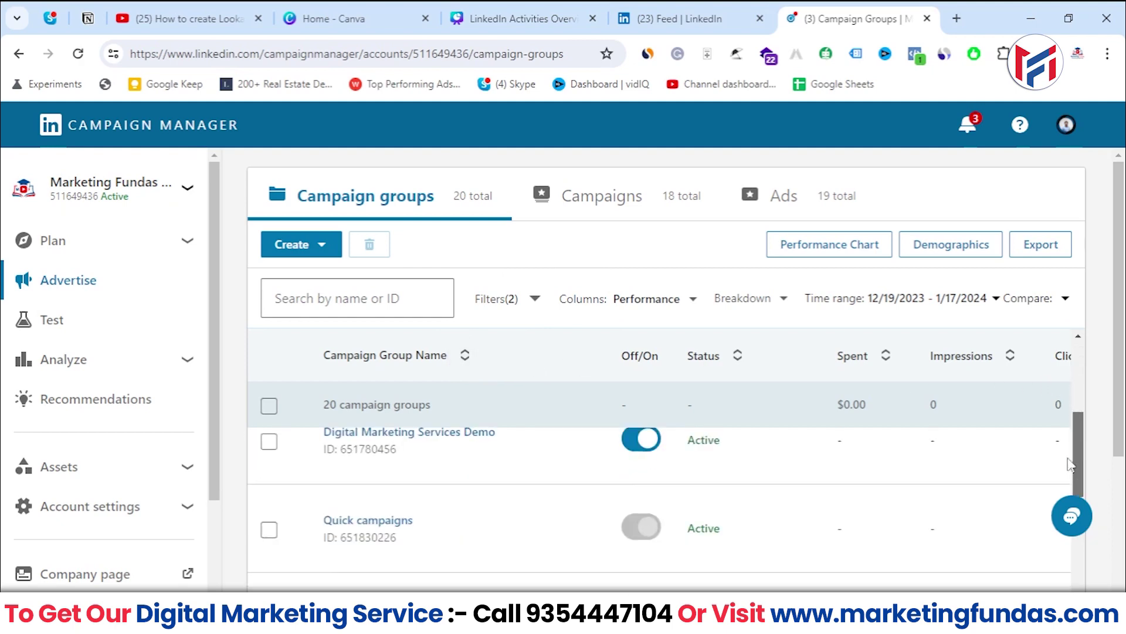
scroll(1086, 382, "down", 10)
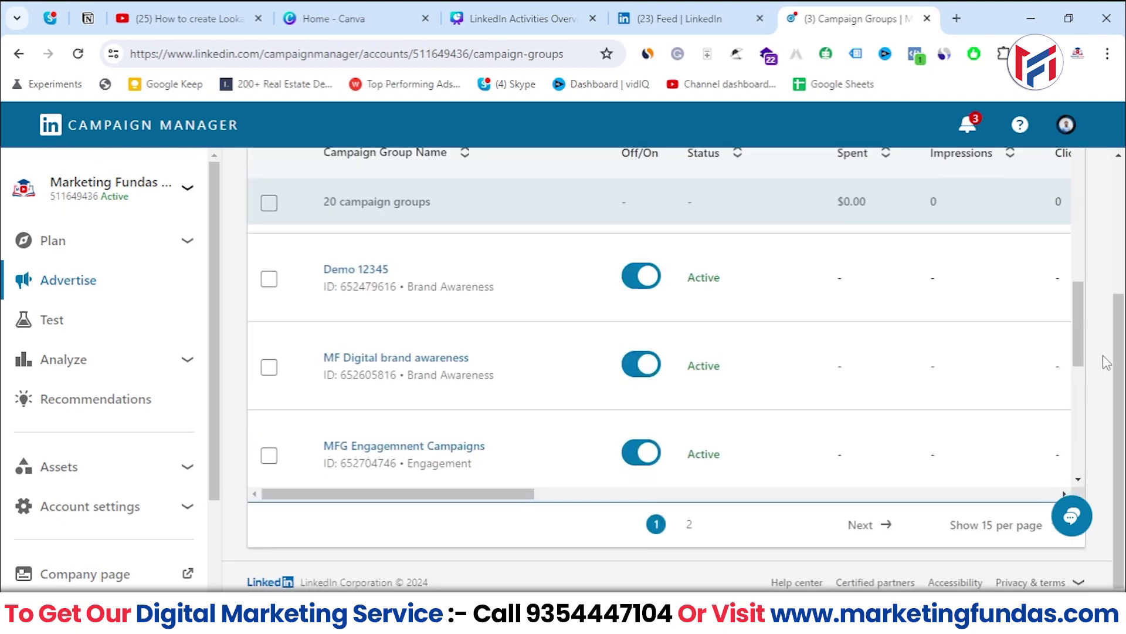
scroll(903, 361, "up", 10)
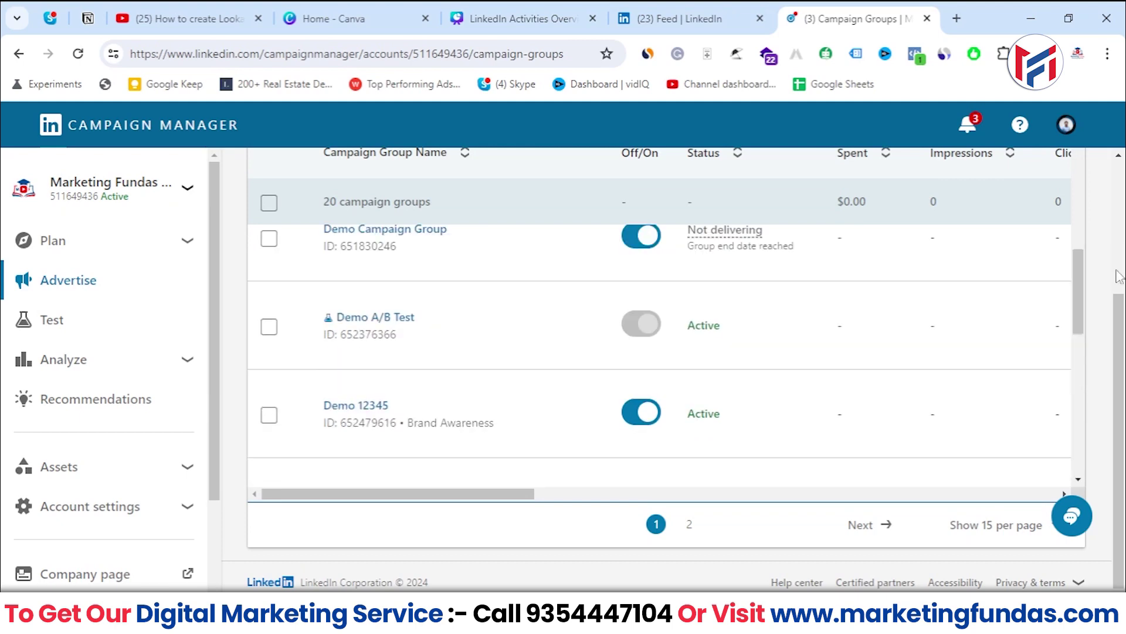
scroll(516, 359, "up", 3)
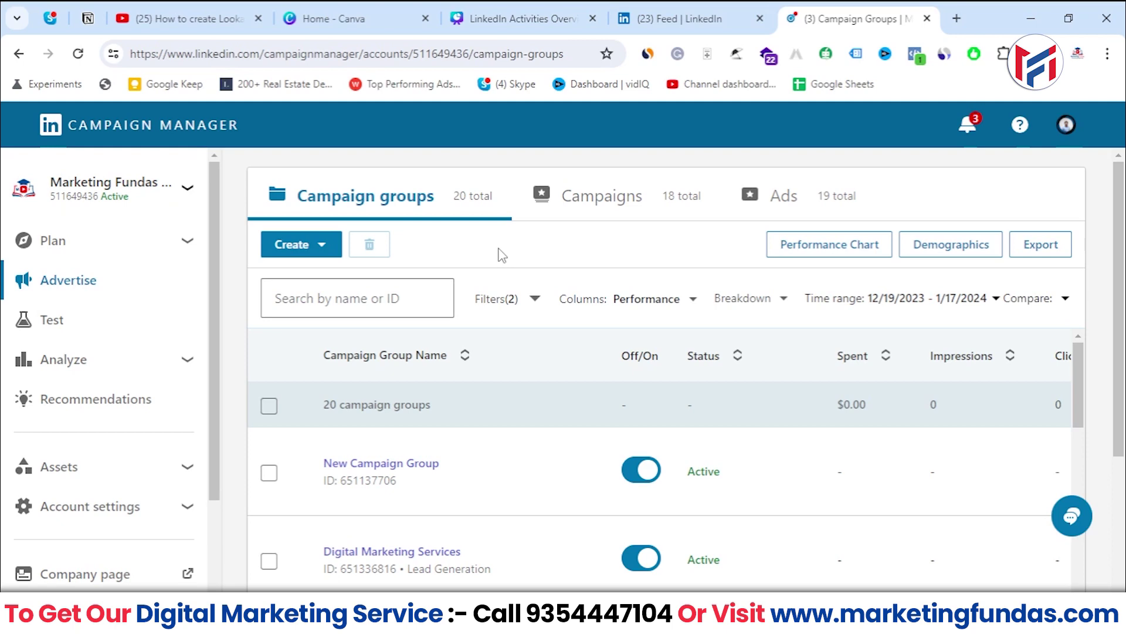
scroll(428, 293, "down", 1)
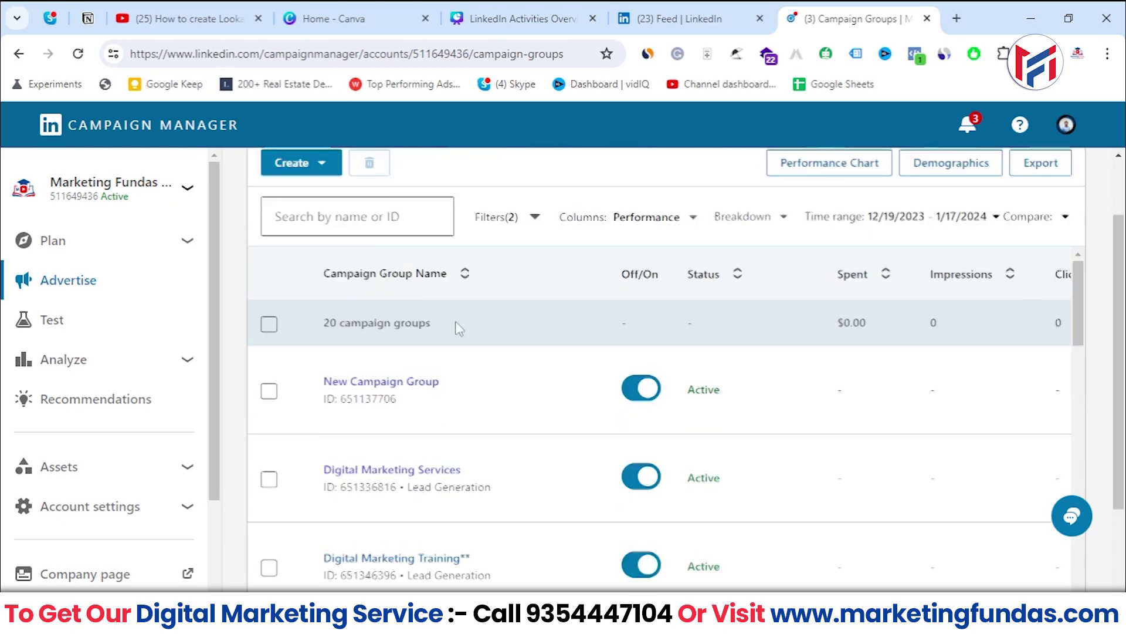
scroll(410, 405, "up", 1)
triple_click(421, 402)
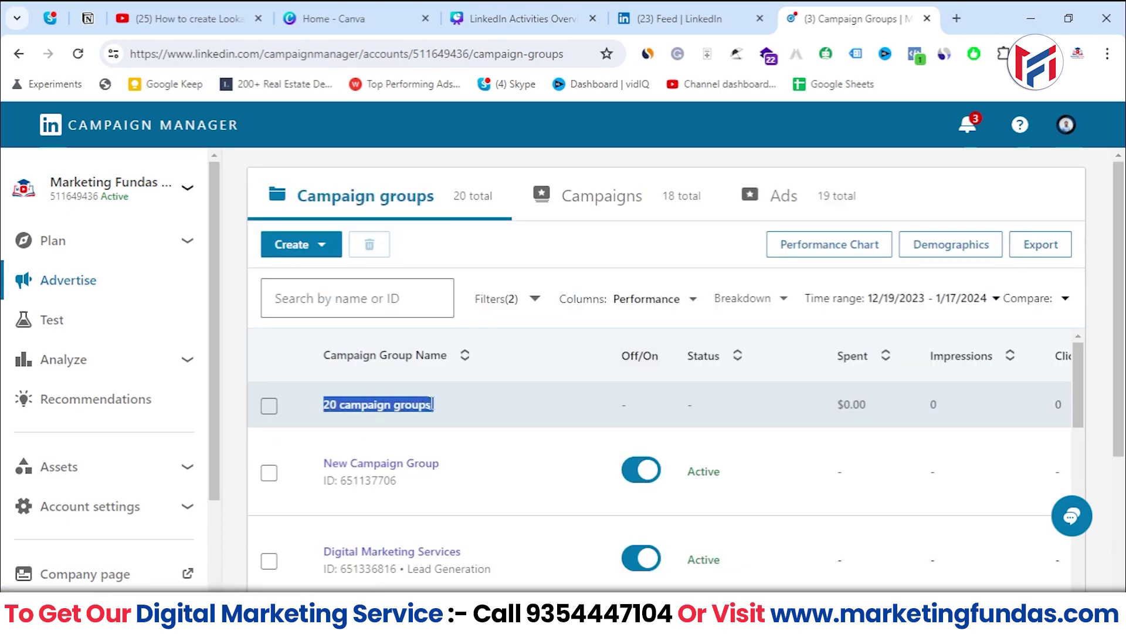
- Start a new campaign inside New Campaign Group and continue to the campaign setup
mouse_move(325, 449)
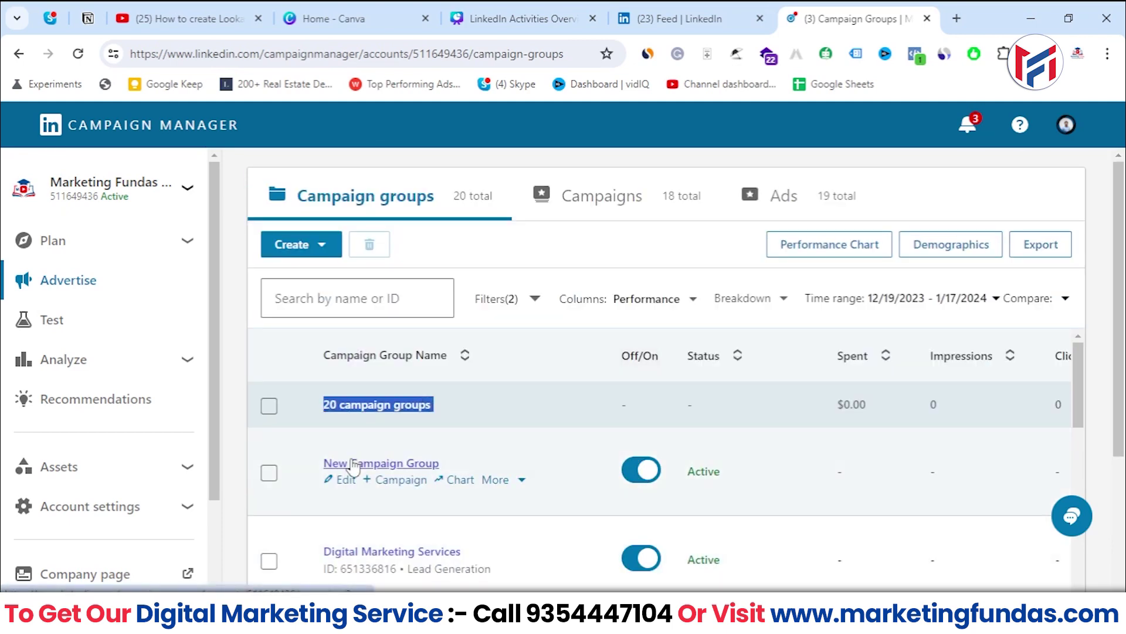
left_click(399, 481)
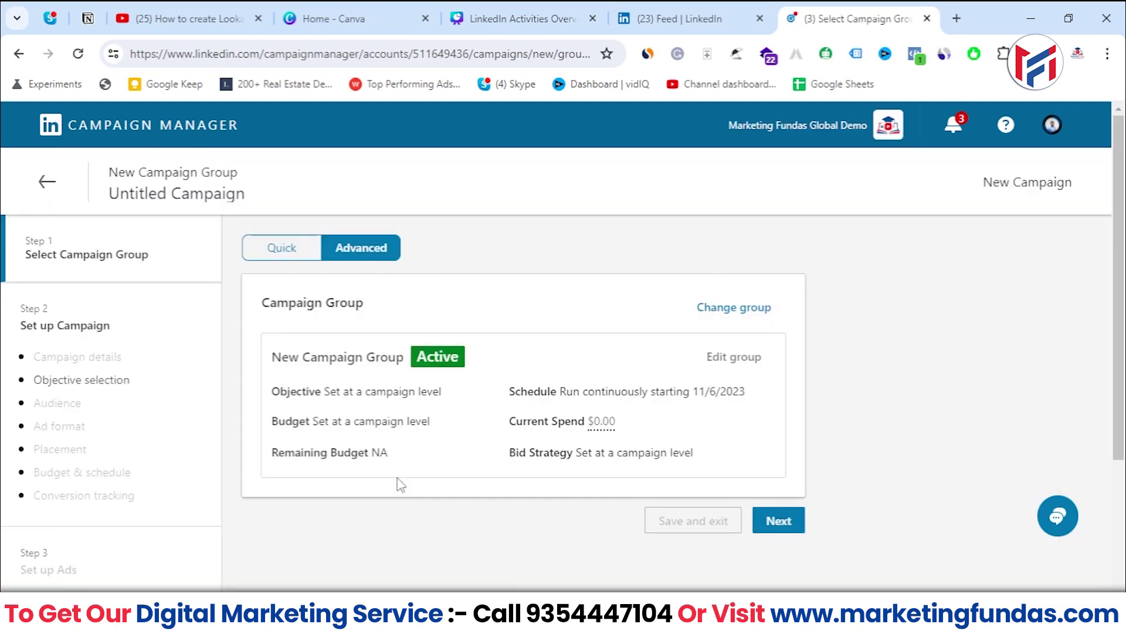
left_click_drag(271, 357, 407, 359)
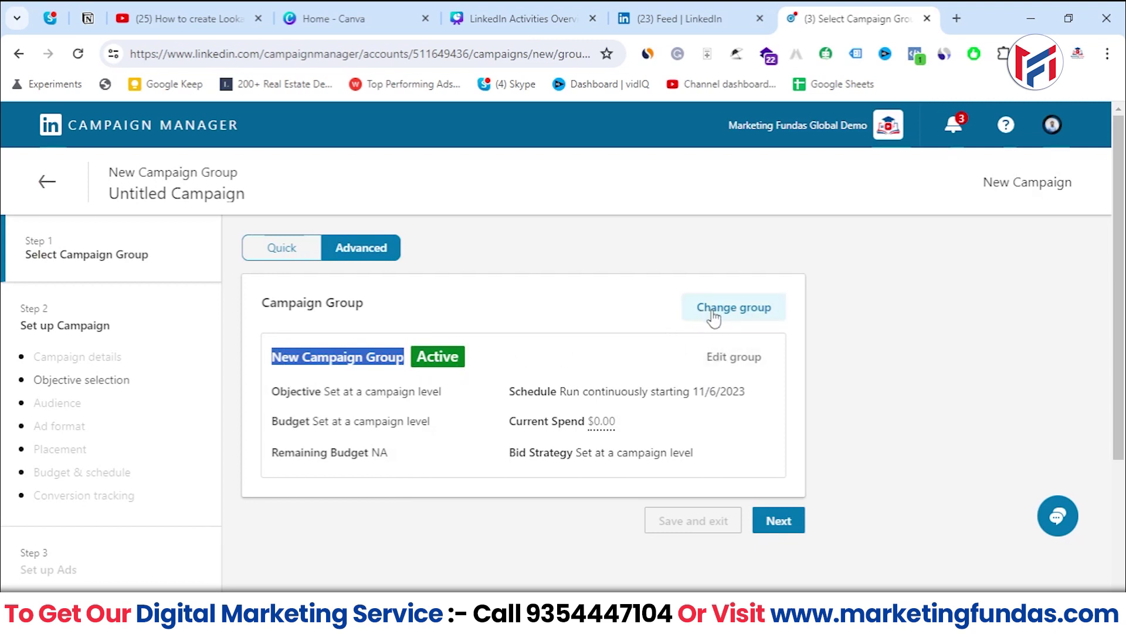
left_click(796, 531)
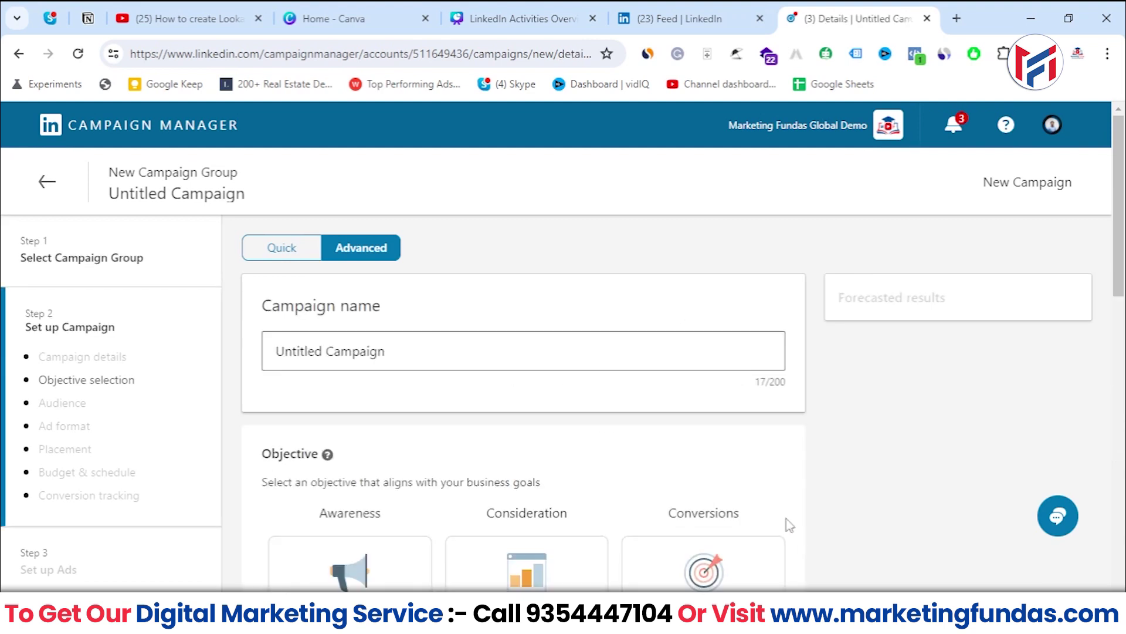
- Name the campaign "Lookalike Audience MFG"
left_click(326, 362)
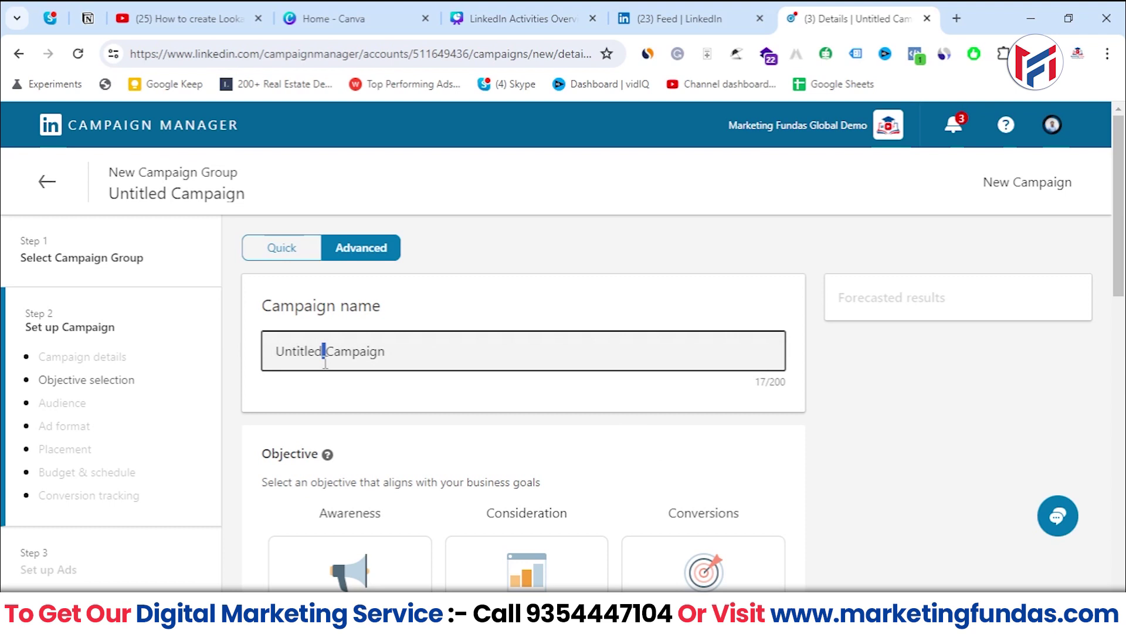
triple_click(325, 363)
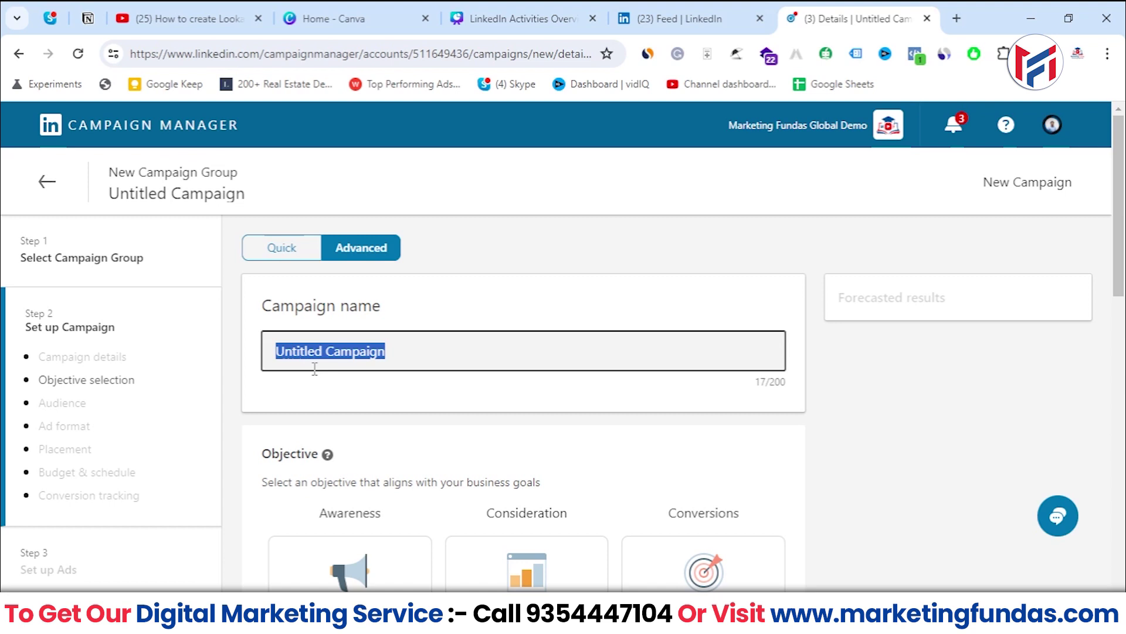
type("Looking")
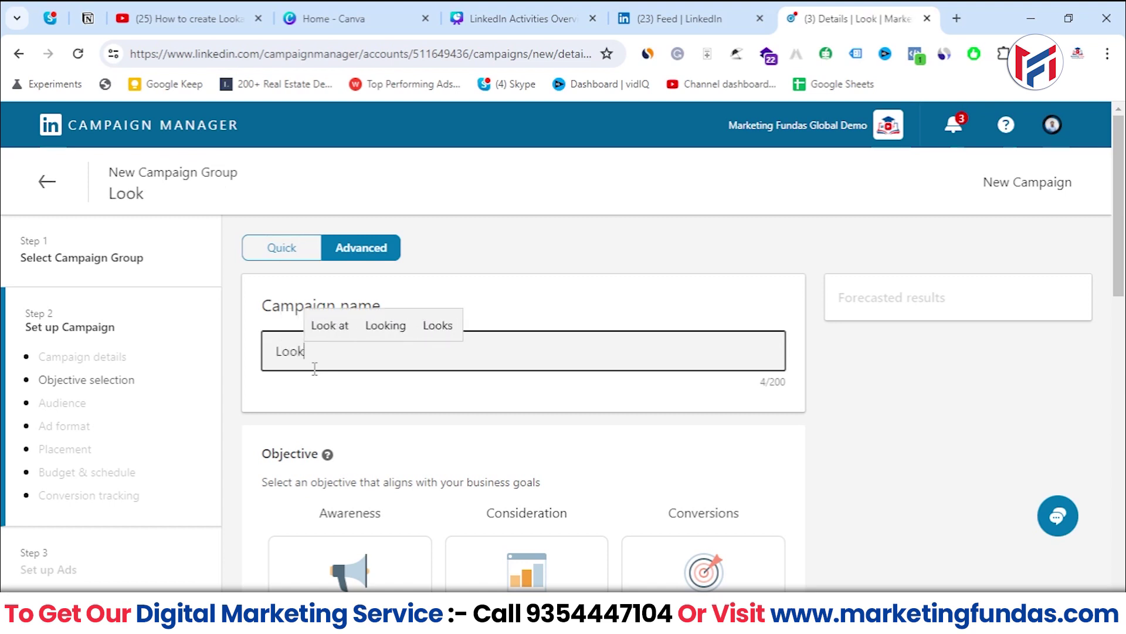
key("BackSpace")
key("BackSpace")
key("BackSpace")
key("BackSpace")
type("a")
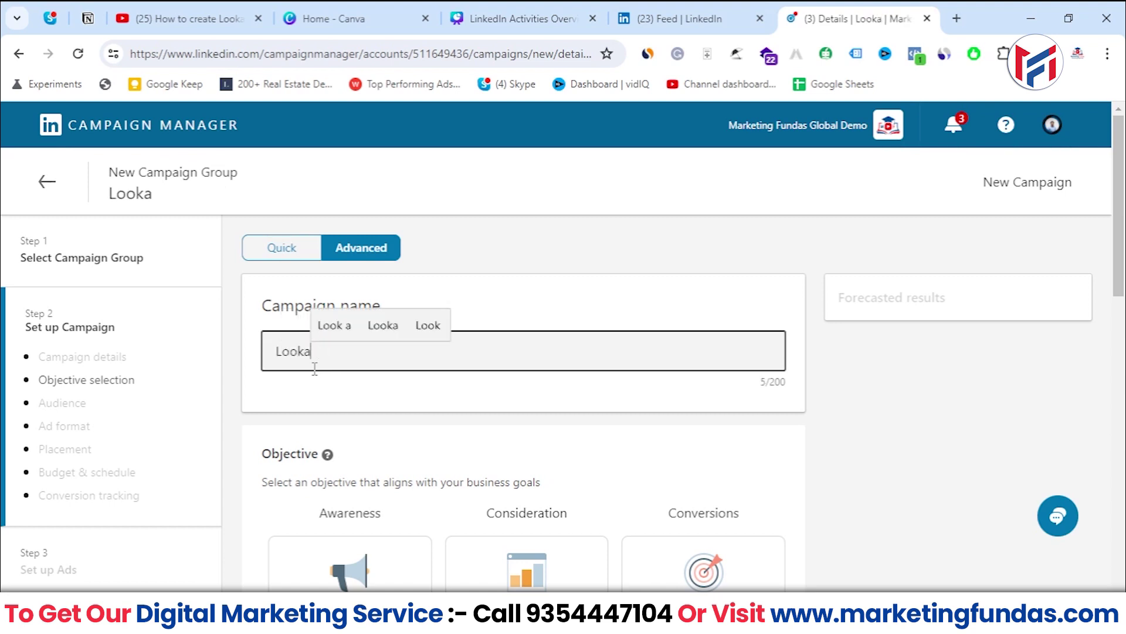
type("like Audi")
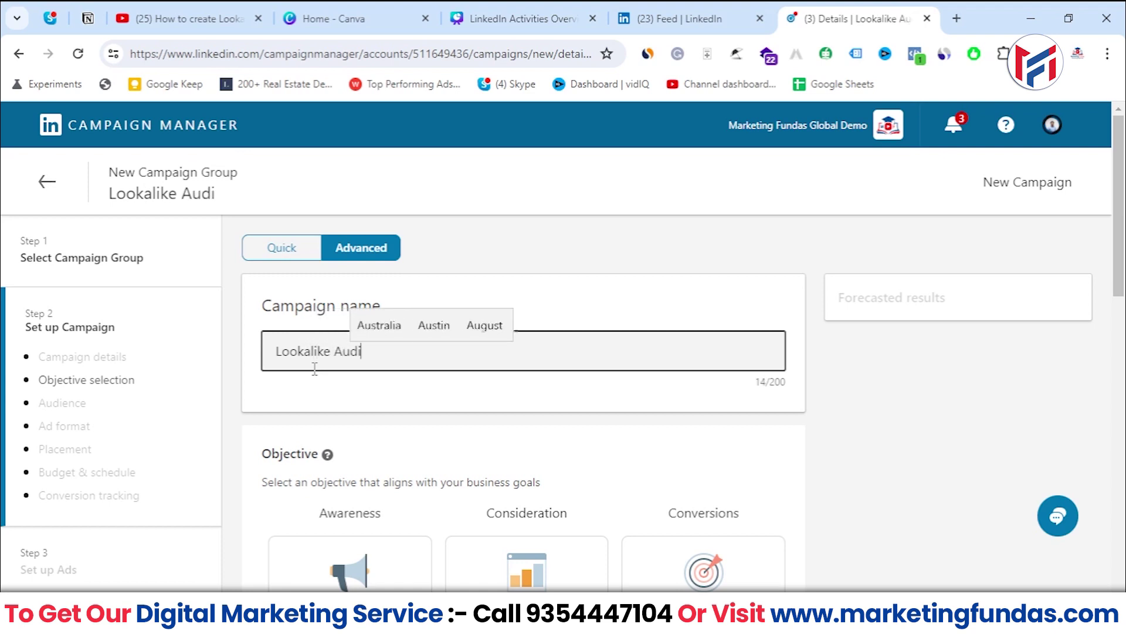
type("ence MF")
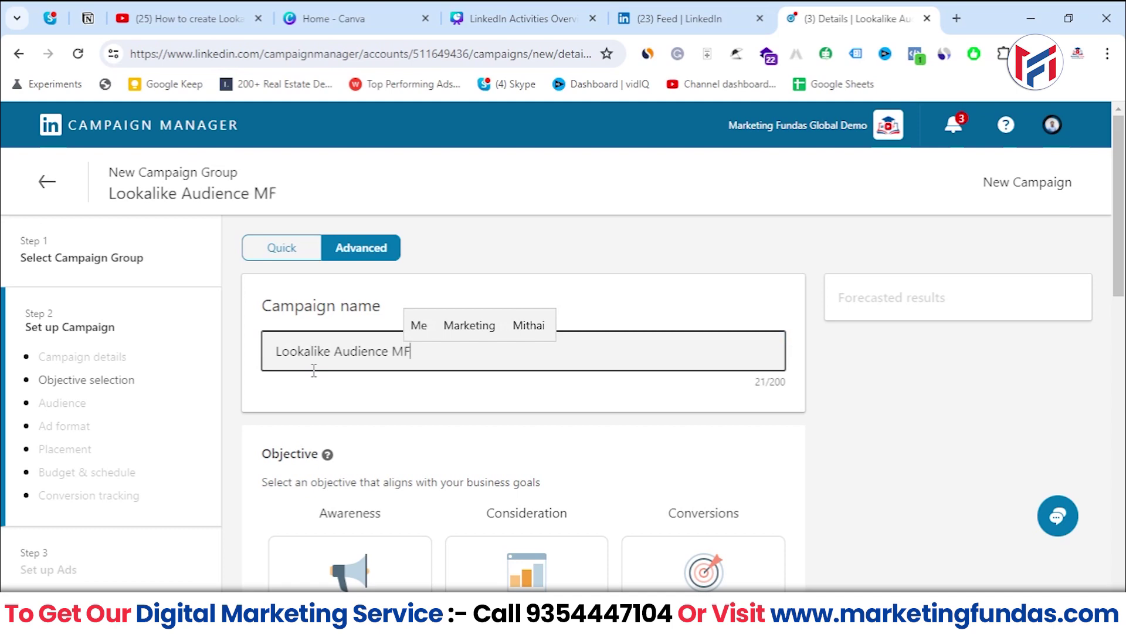
type("G")
scroll(315, 376, "down", 2)
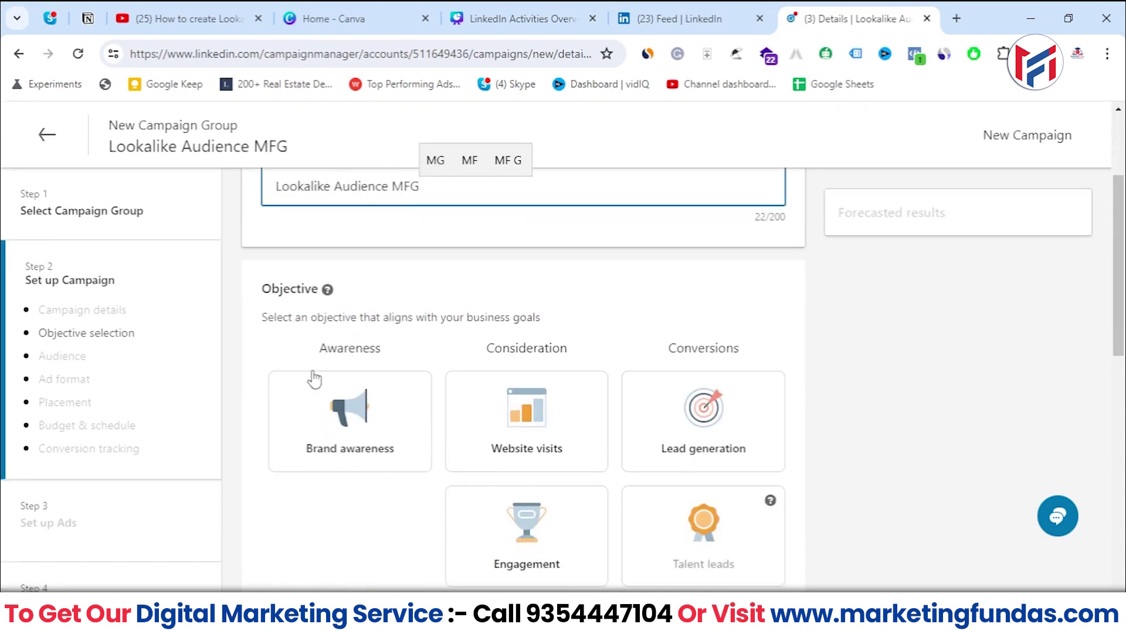
scroll(320, 276, "up", 1)
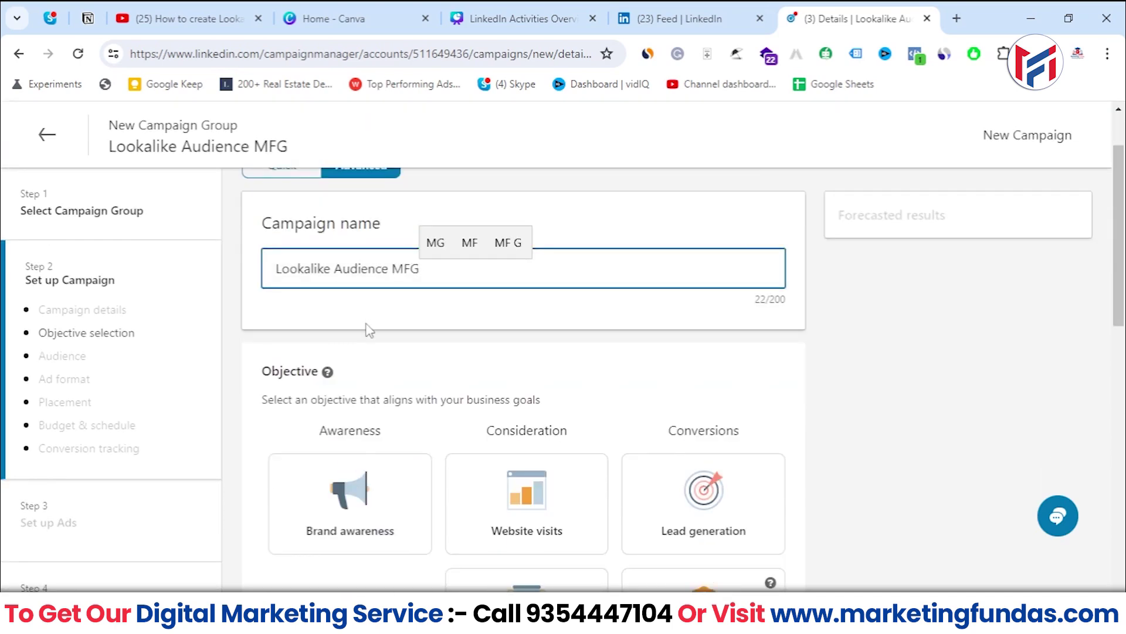
left_click_drag(276, 267, 453, 270)
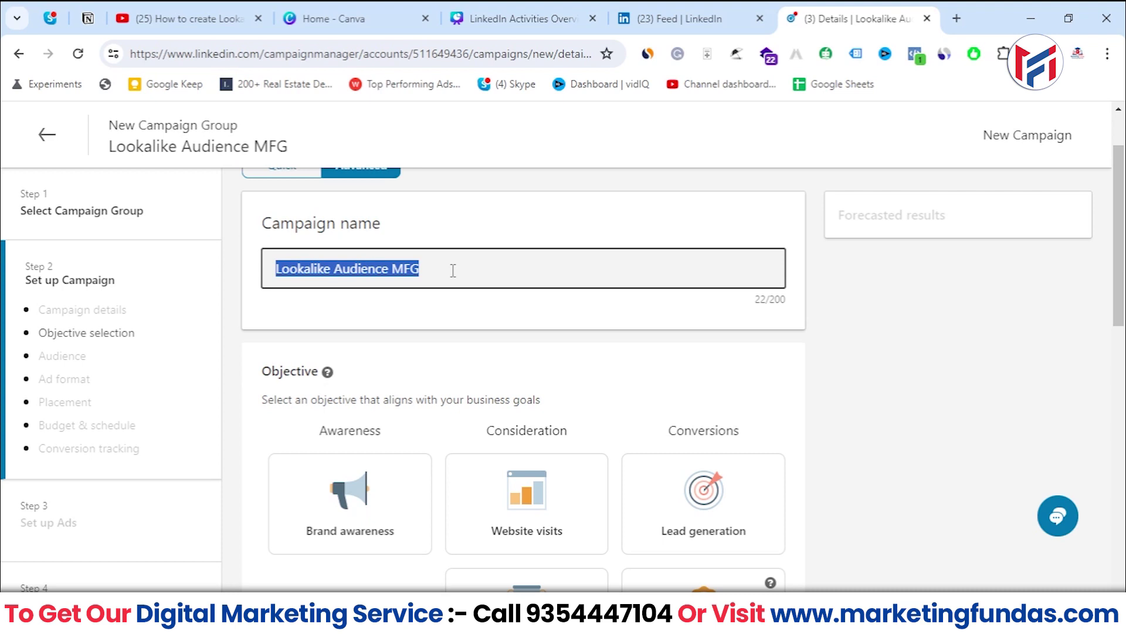
- Review the awareness, consideration and conversion objectives and choose Website visits as the campaign objective
scroll(454, 273, "down", 3)
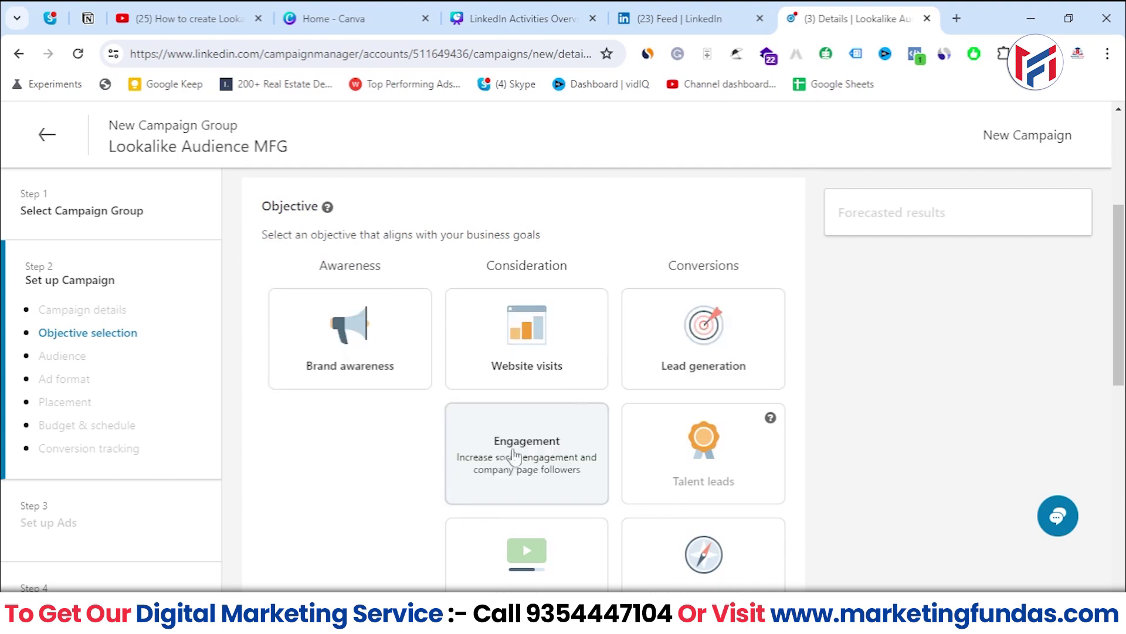
scroll(518, 491, "down", 4)
scroll(520, 460, "up", 7)
scroll(437, 393, "down", 1)
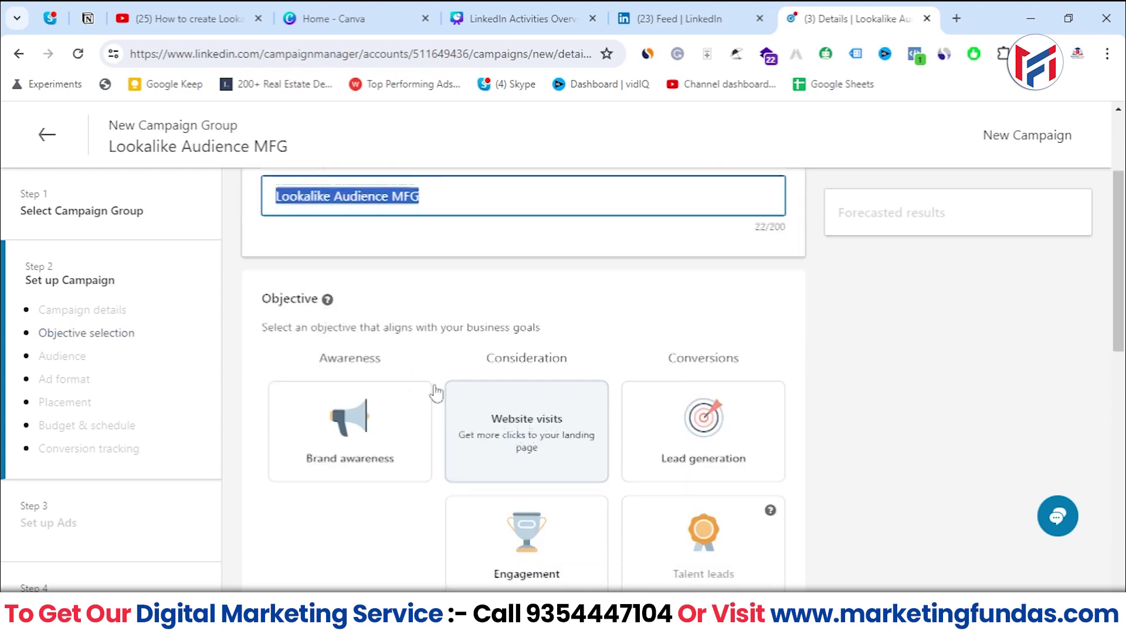
double_click(342, 347)
double_click(552, 346)
left_click(689, 343)
double_click(696, 351)
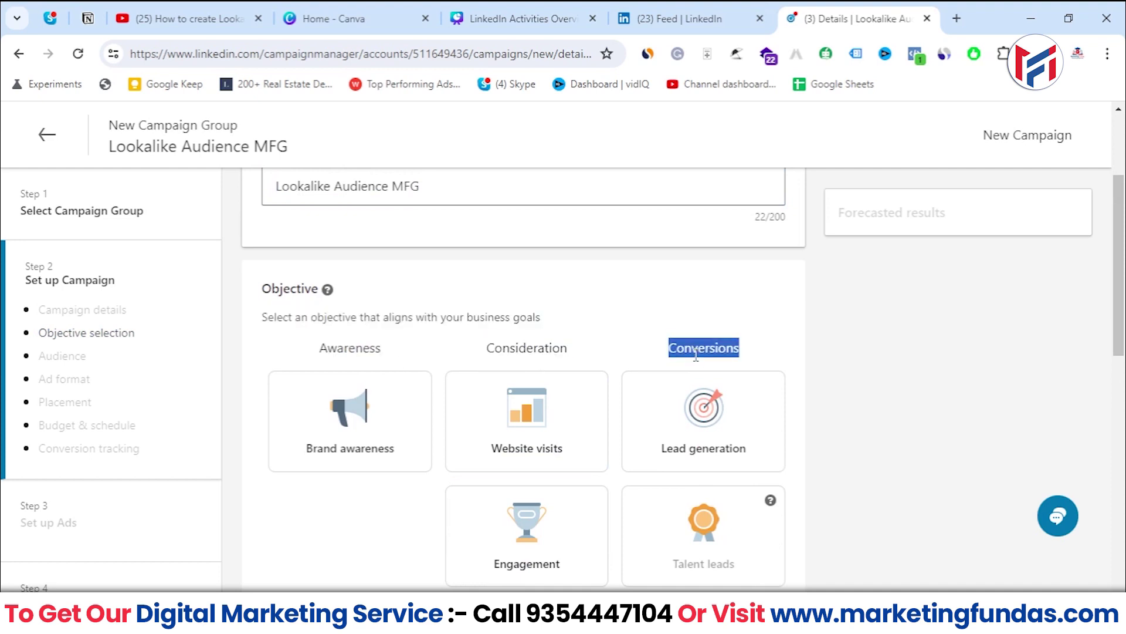
scroll(616, 334, "down", 1)
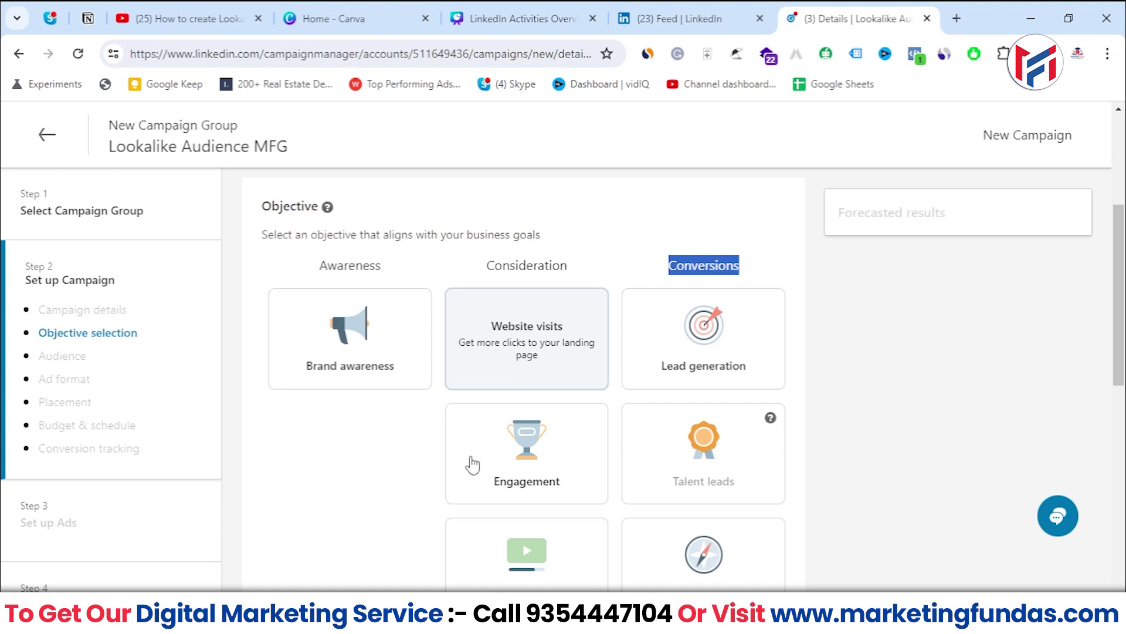
scroll(472, 463, "down", 3)
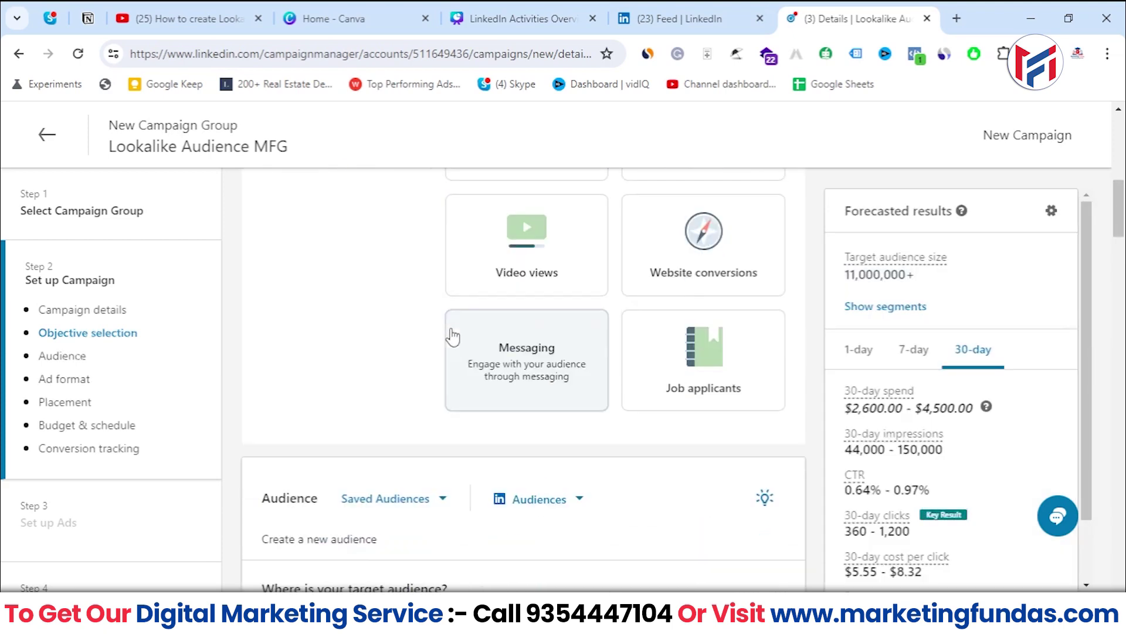
scroll(820, 280, "up", 1)
scroll(528, 252, "up", 4)
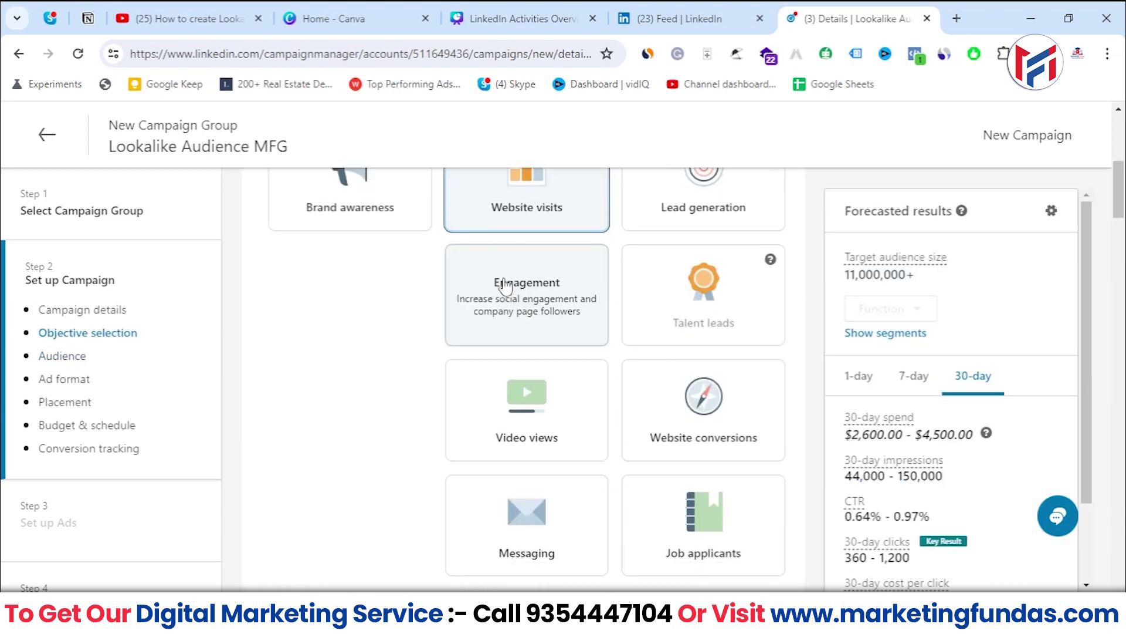
scroll(660, 261, "up", 3)
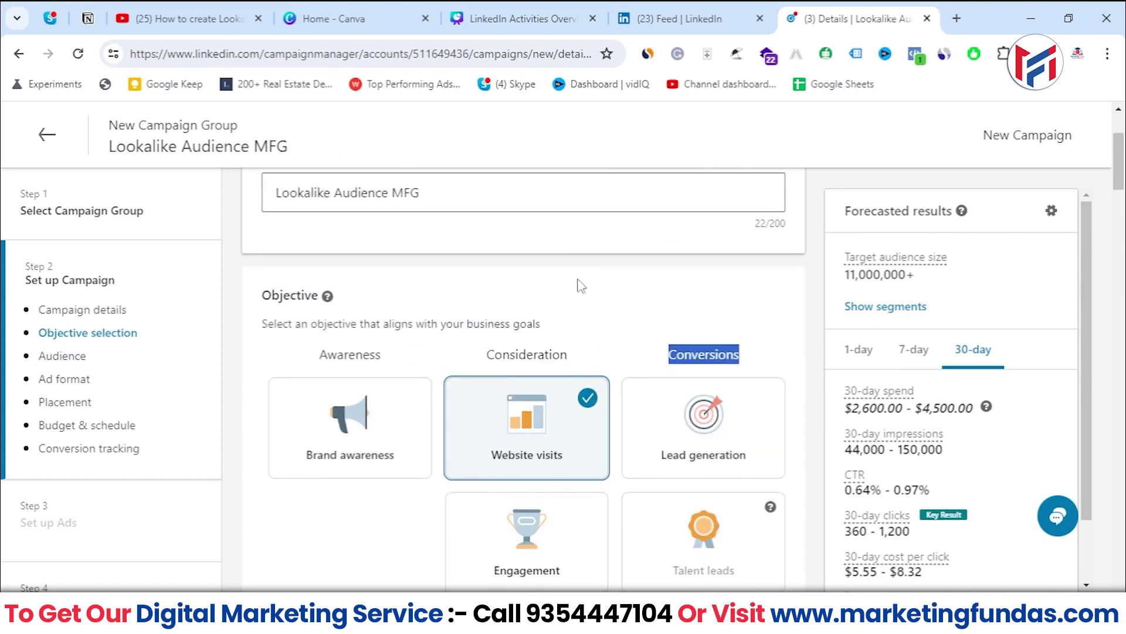
- Examine the campaign's Audience section and browse the list of ready-made LinkedIn audiences
scroll(578, 284, "down", 2)
scroll(854, 296, "down", 2)
scroll(850, 375, "up", 2)
scroll(751, 338, "down", 10)
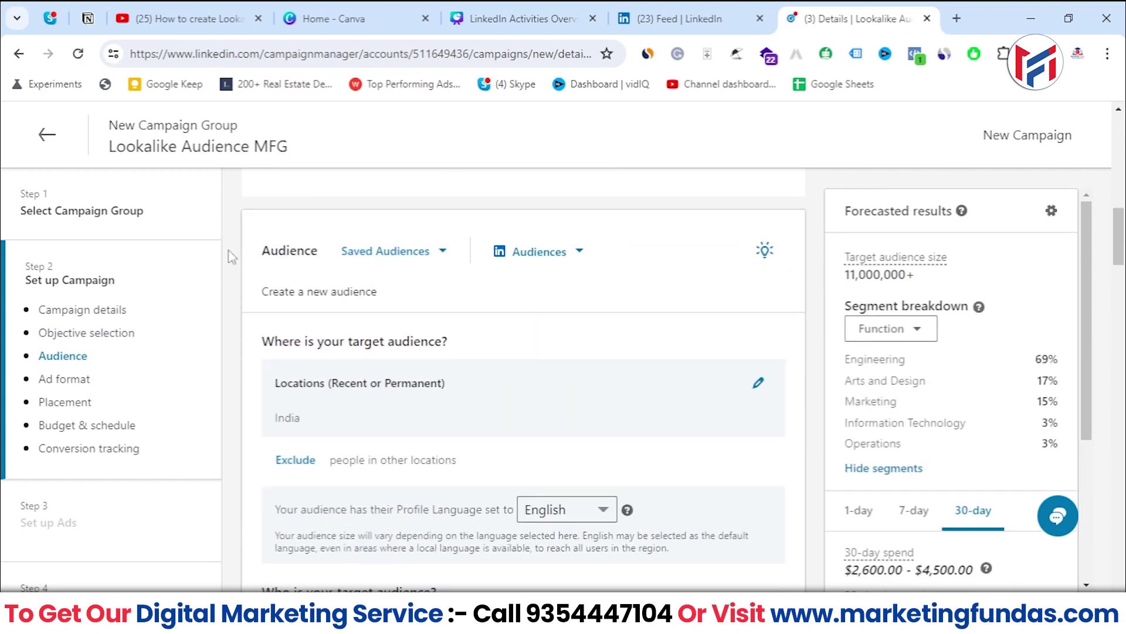
scroll(239, 254, "down", 2)
scroll(254, 221, "up", 2)
left_click_drag(262, 250, 315, 258)
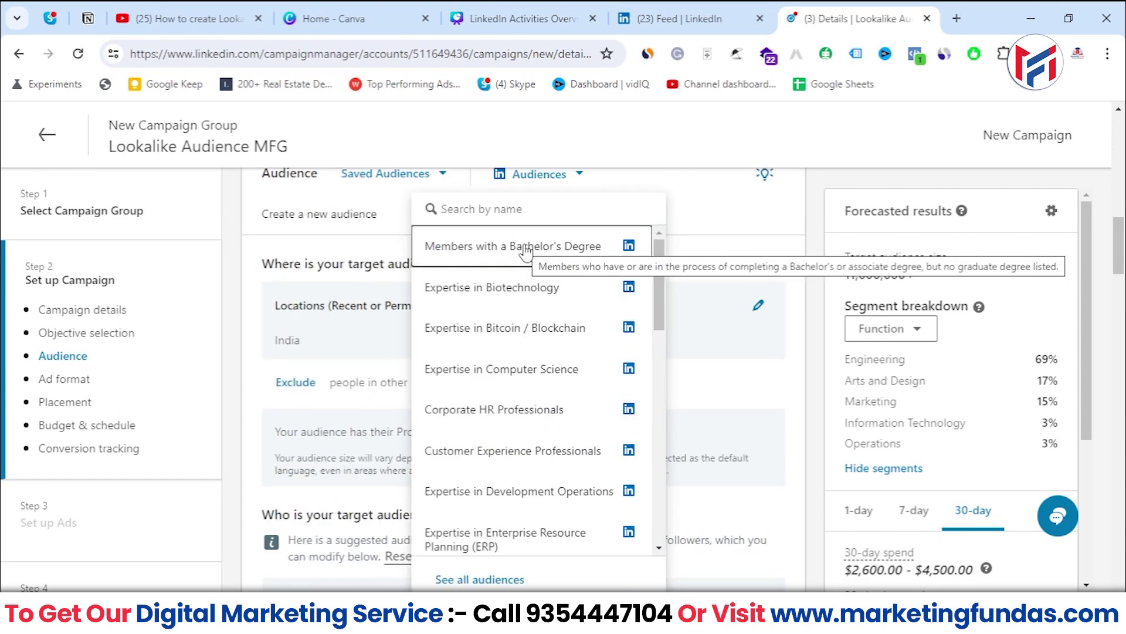
left_click_drag(656, 265, 828, 305)
left_click(824, 309)
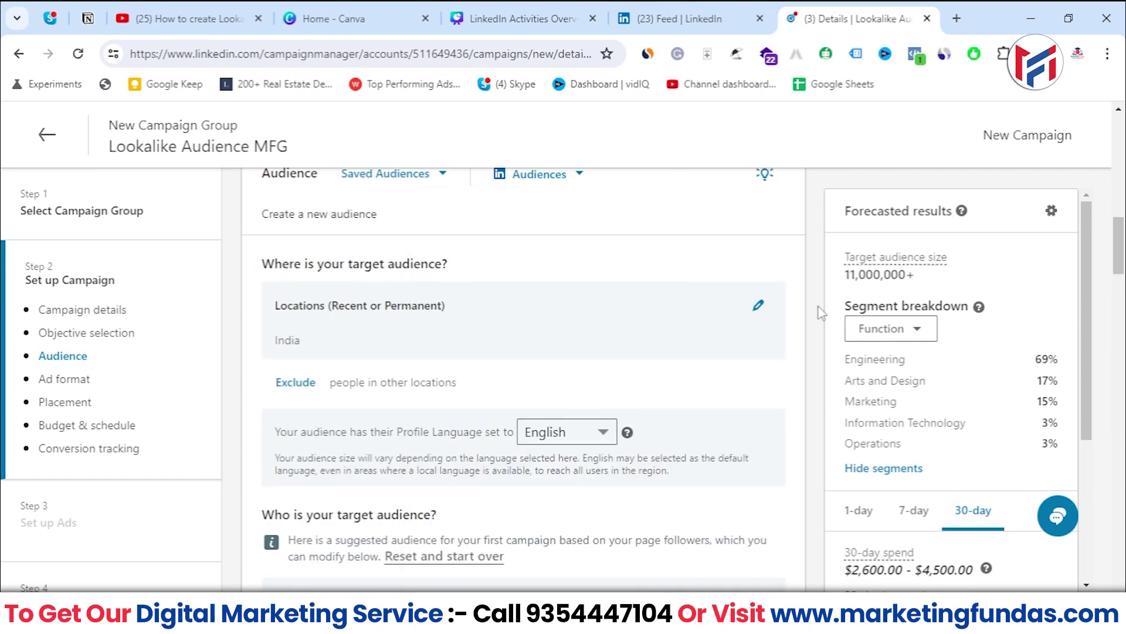
- Show the Lookalike audiences available for the additional attributes that narrow the target audience
scroll(816, 323, "up", 3)
scroll(803, 352, "down", 5)
scroll(801, 365, "down", 5)
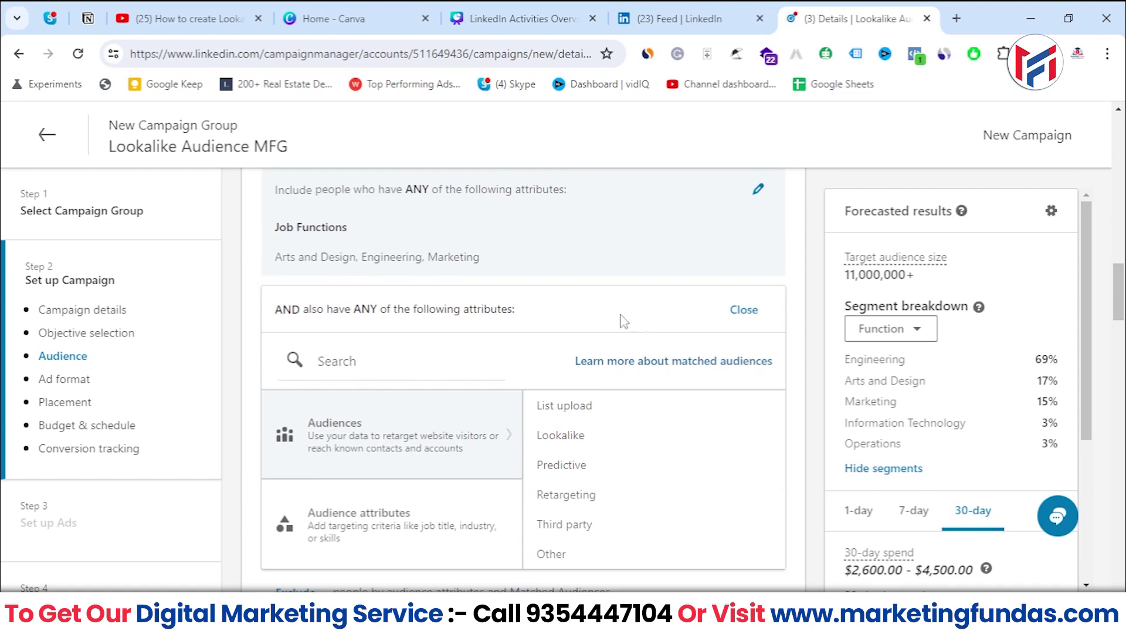
scroll(565, 307, "down", 1)
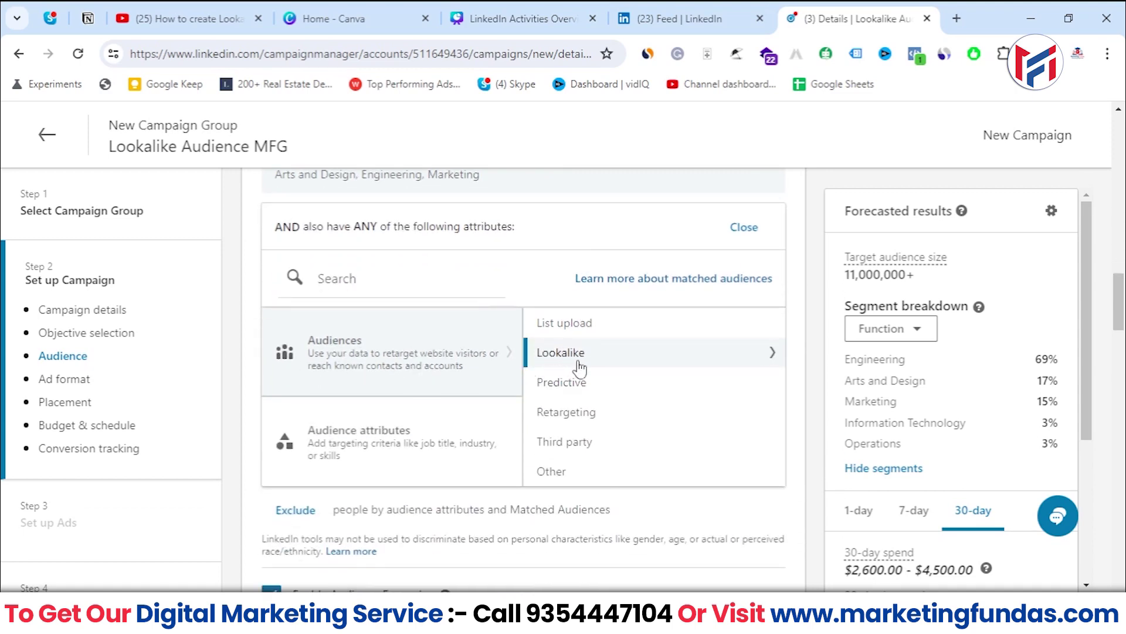
left_click(598, 366)
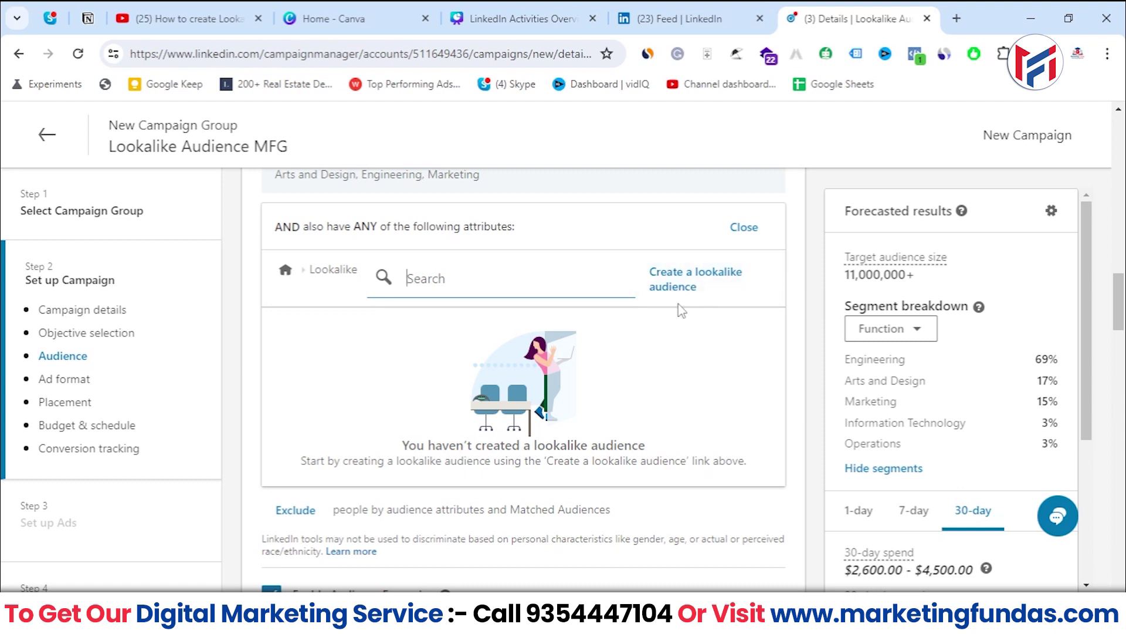
type("*")
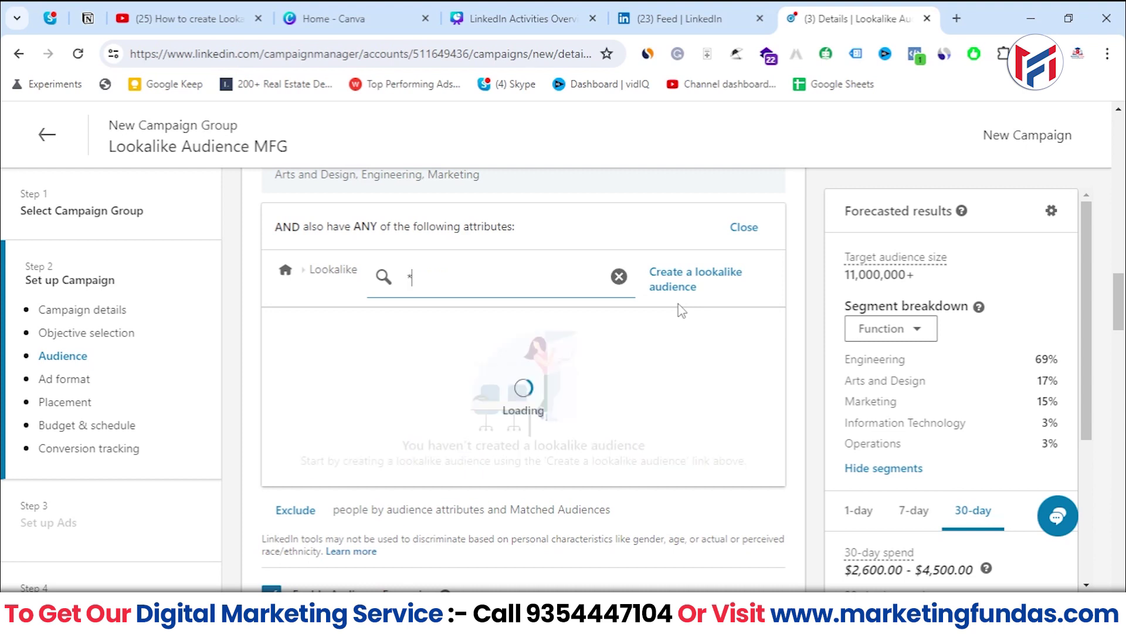
key("BackSpace")
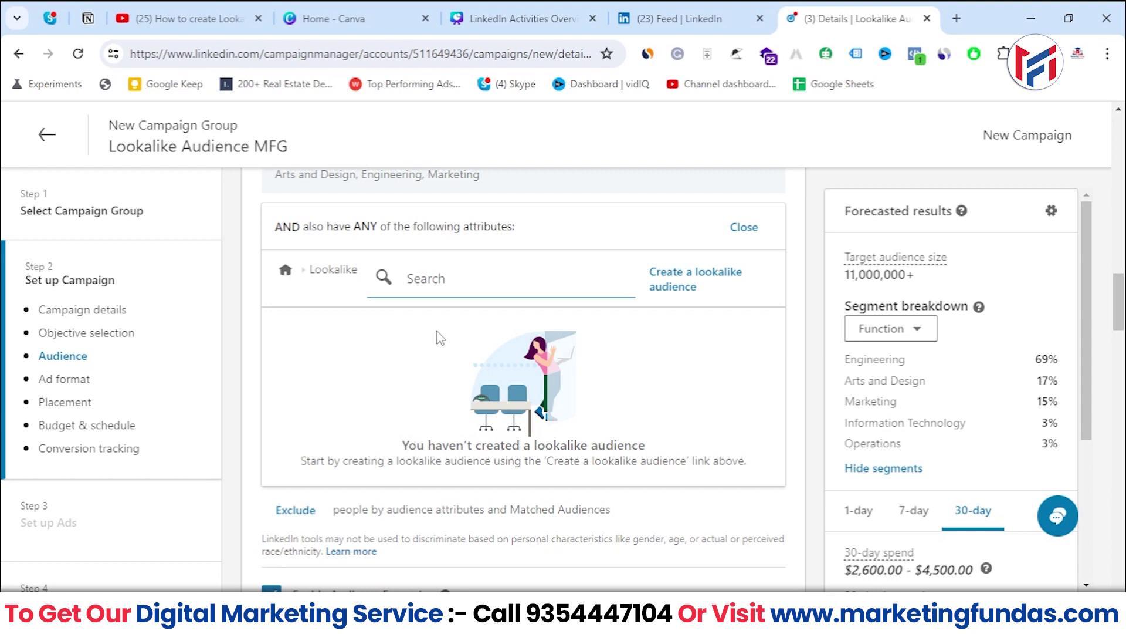
type("*")
key("BackSpace")
type("~")
key("BackSpace")
type("~")
key("BackSpace")
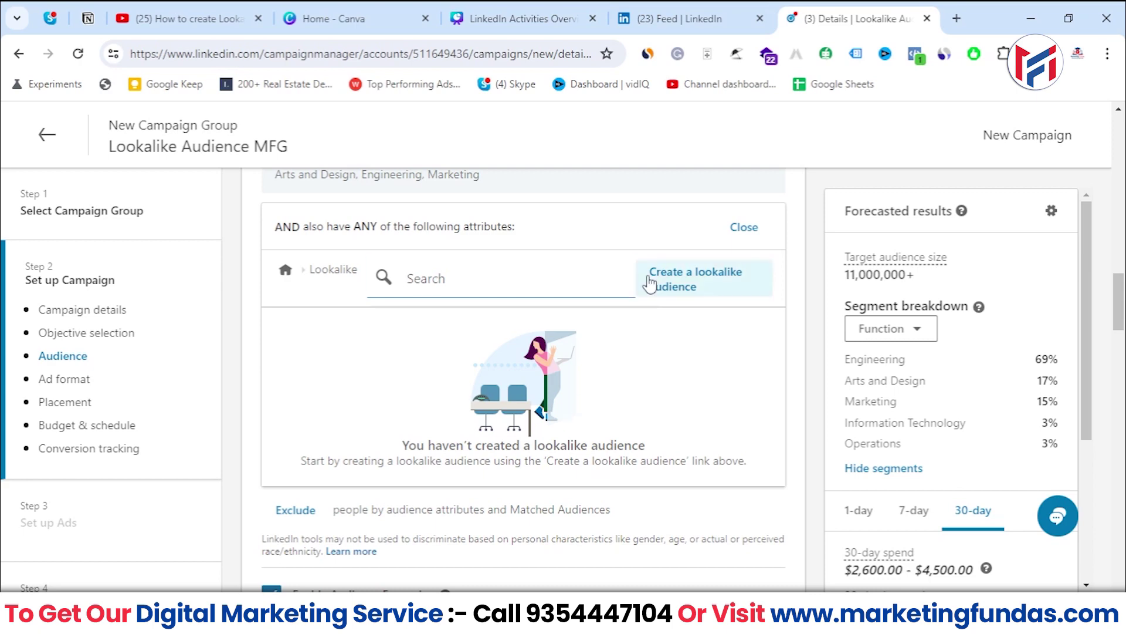
- Try to create a lookalike audience, read the matched-audience requirements, and dismiss the dialog
left_click(681, 290)
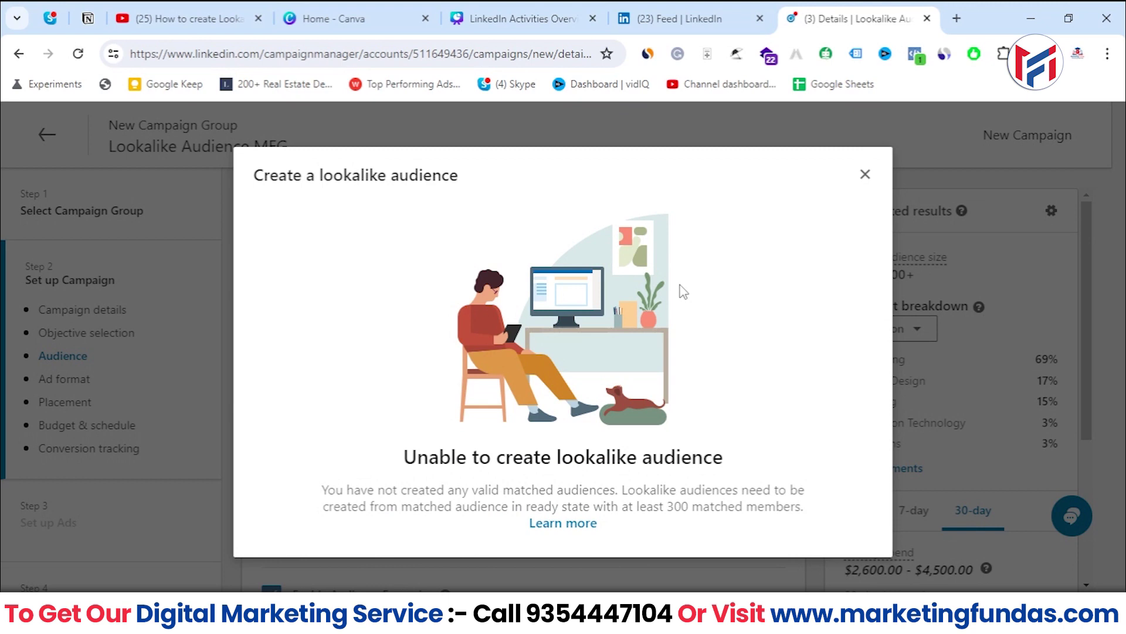
left_click_drag(377, 490, 609, 487)
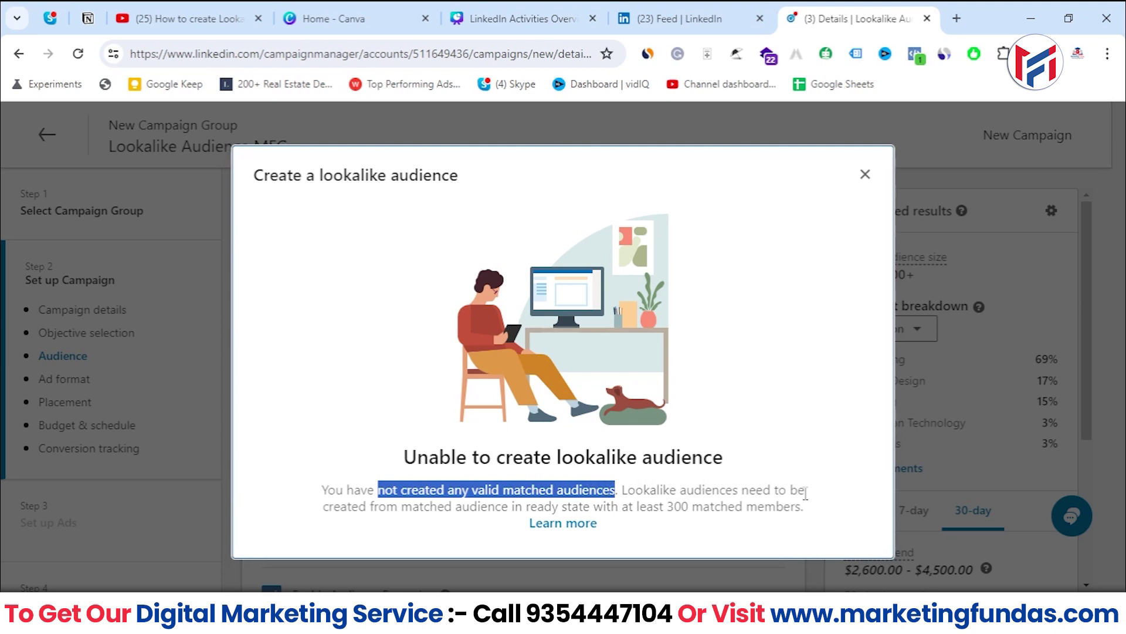
left_click_drag(387, 506, 805, 508)
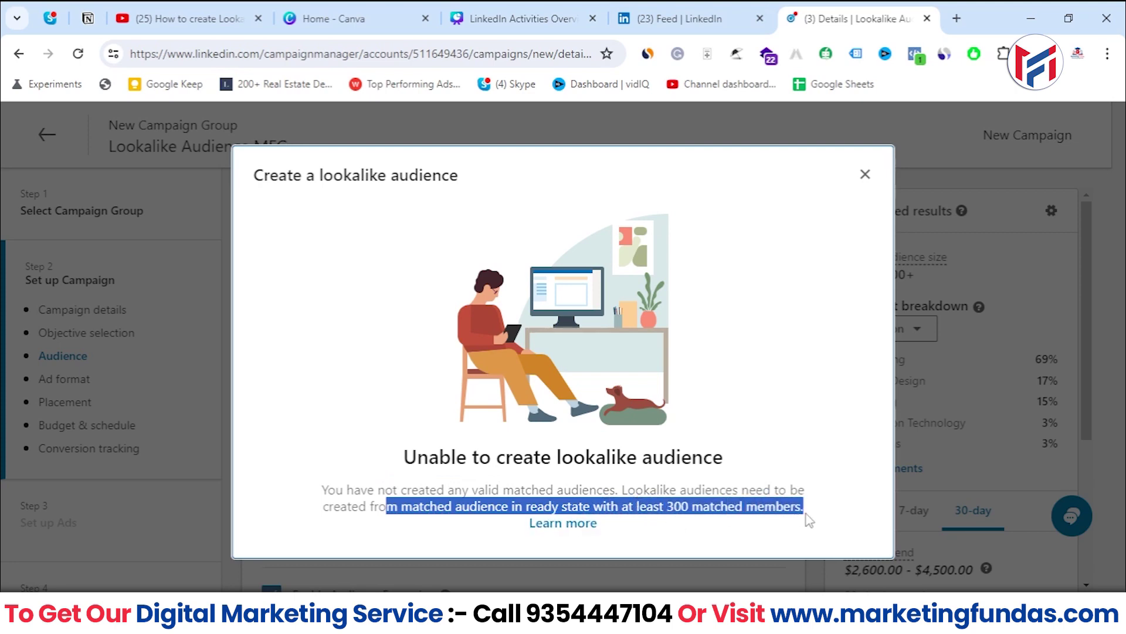
left_click(873, 176)
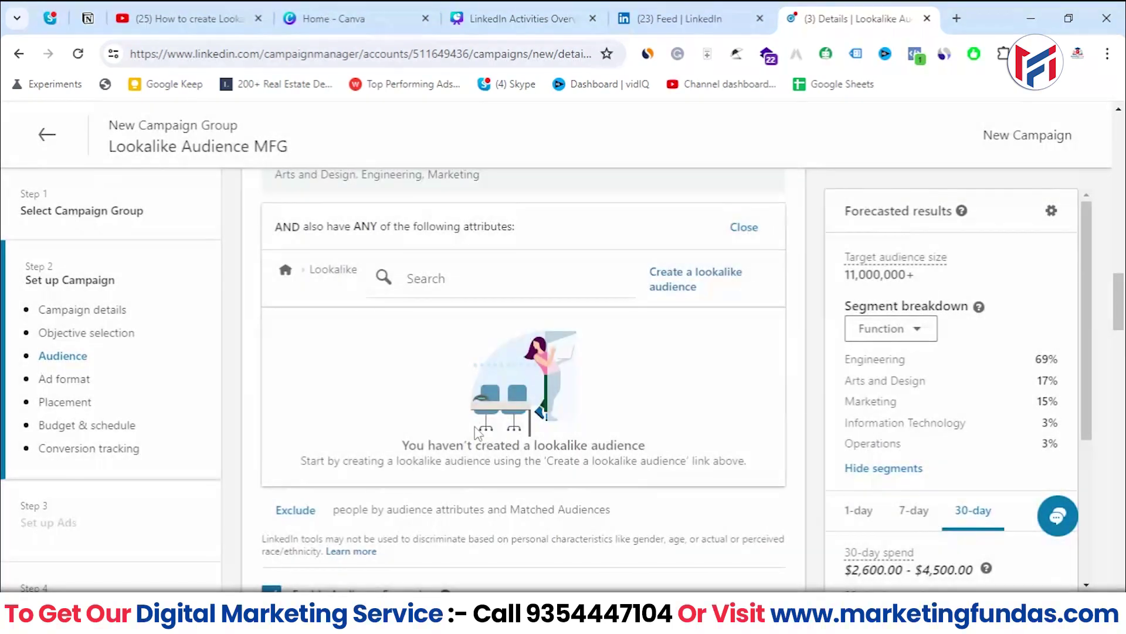
- Review the Retargeting audience sources and show the existing Company page audiences
left_click(293, 279)
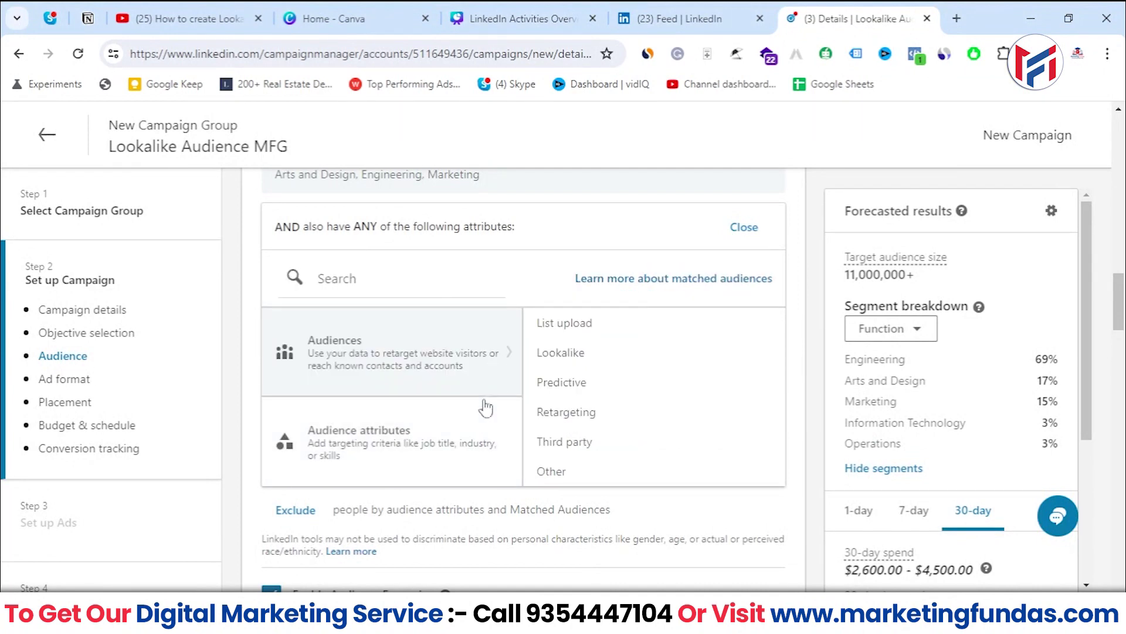
left_click(582, 421)
scroll(586, 399, "down", 1)
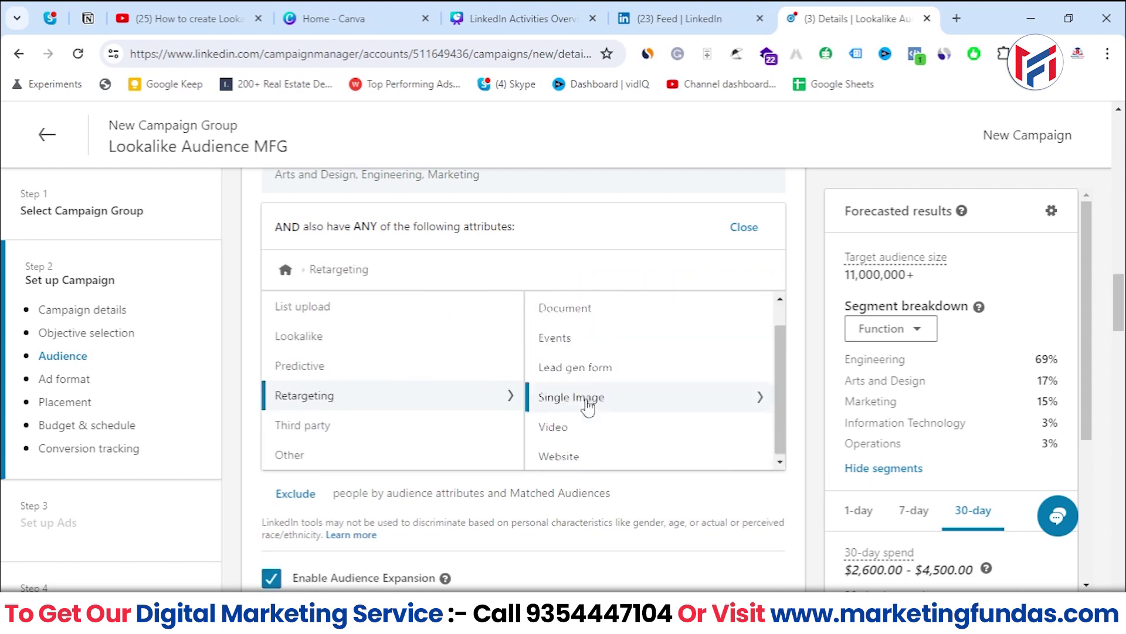
scroll(590, 405, "up", 1)
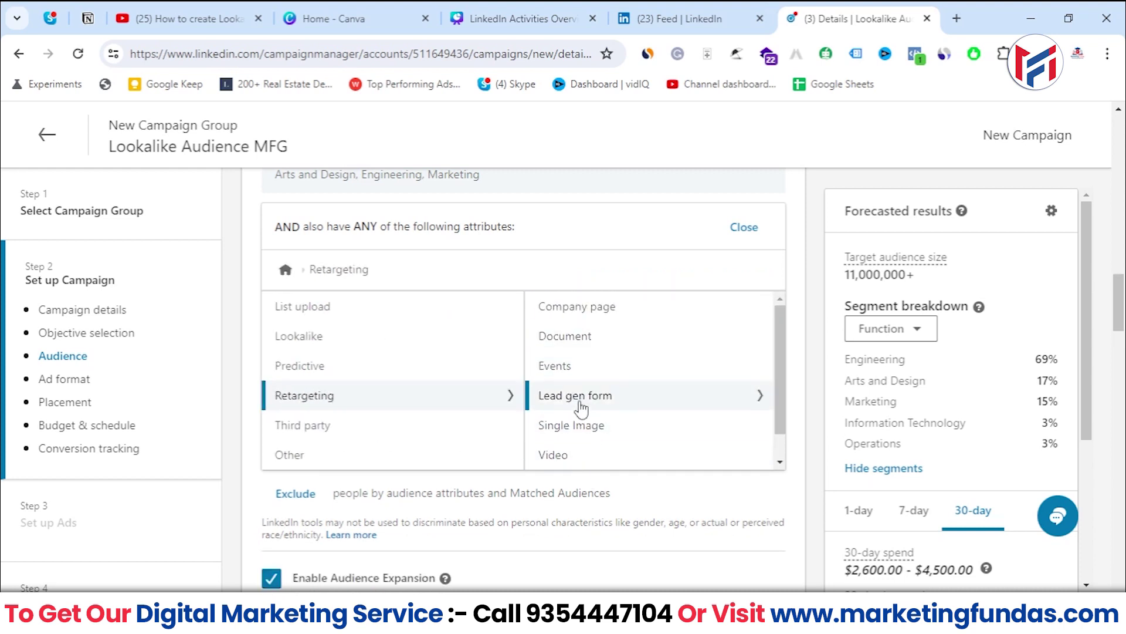
left_click(585, 315)
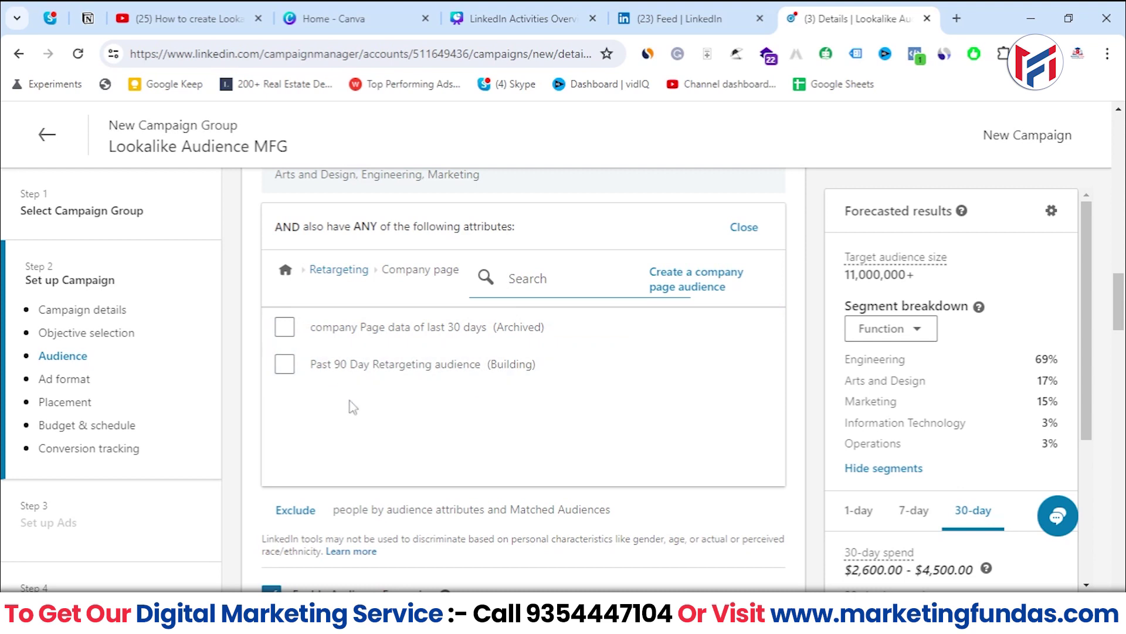
type("**")
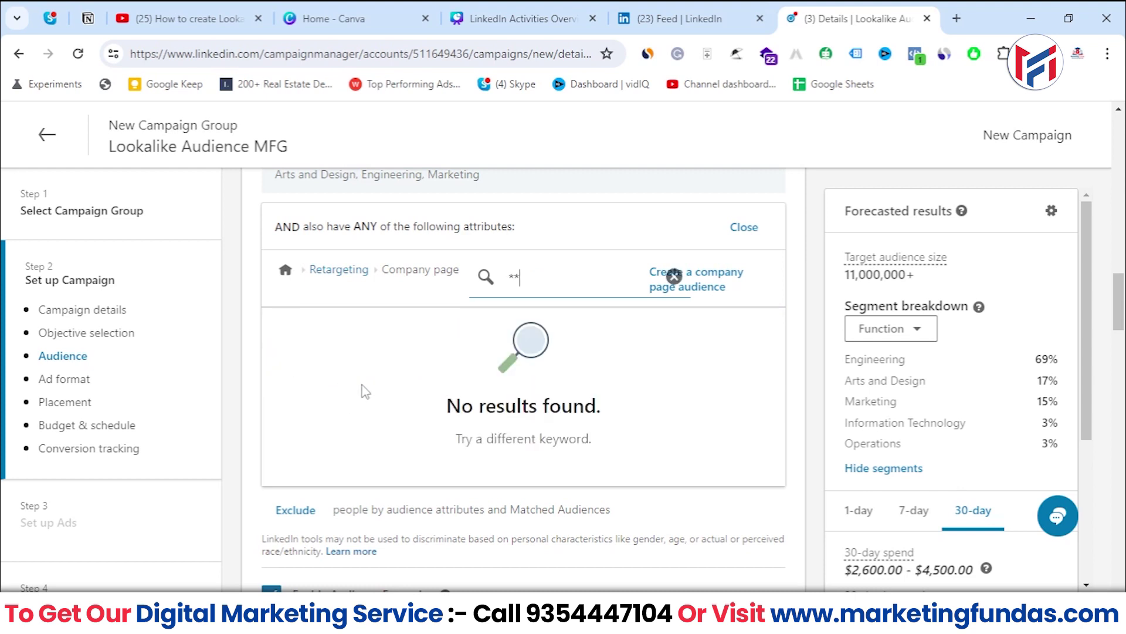
key("BackSpace")
key("BackSpace")
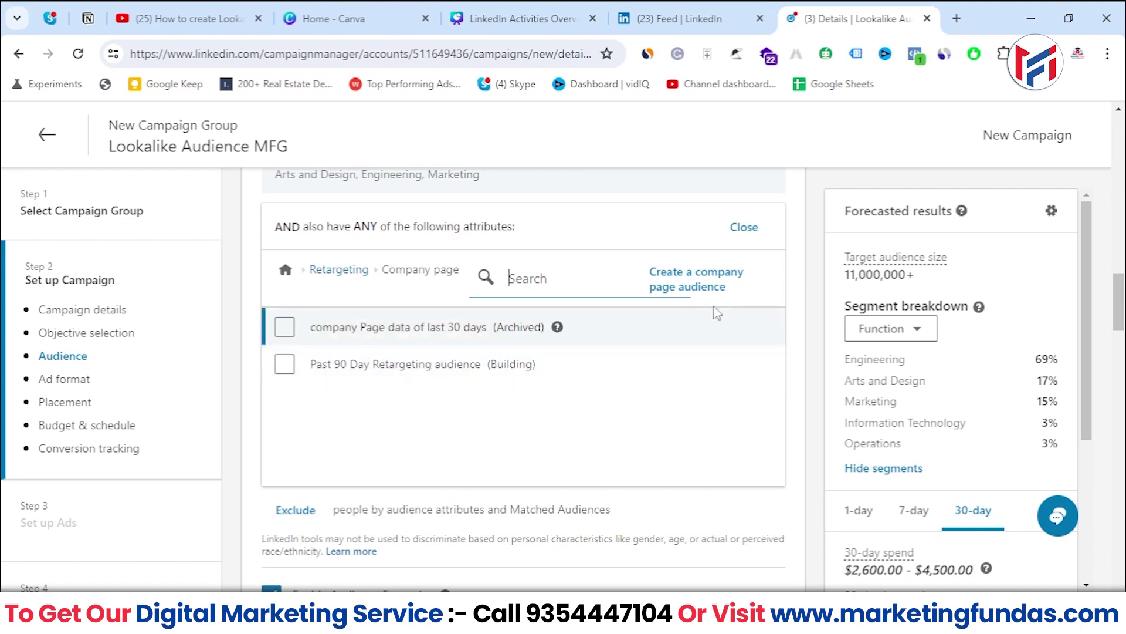
- Go back to Lookalike, retry creating a lookalike audience, check the minimum matched-member requirement, and dismiss the dialog
left_click(287, 271)
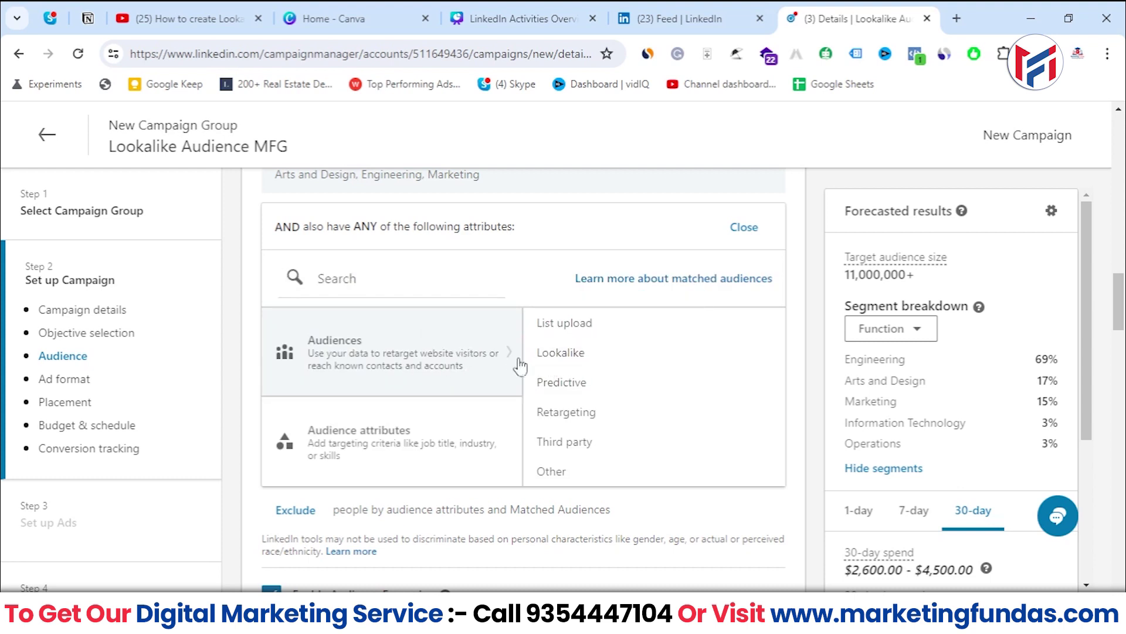
left_click(558, 354)
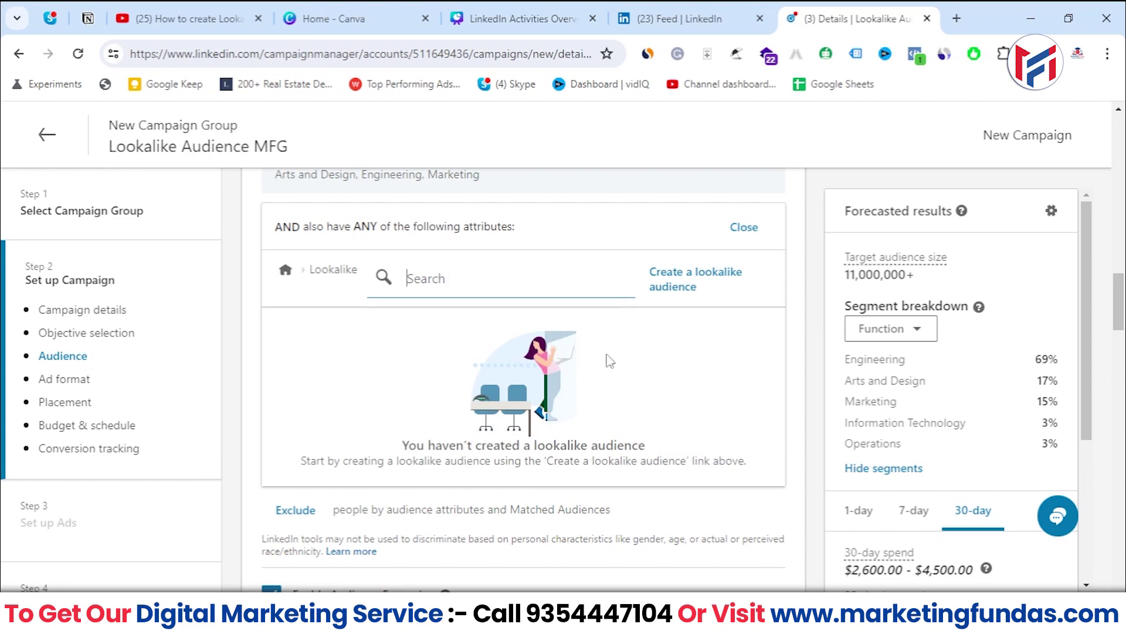
left_click(686, 287)
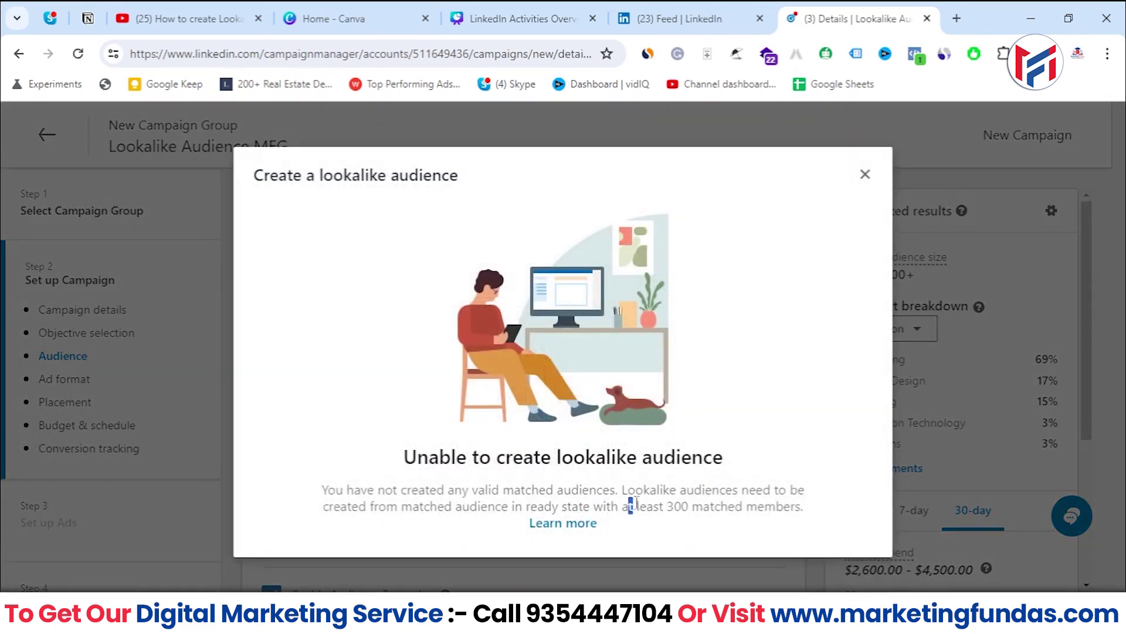
left_click_drag(629, 505, 816, 511)
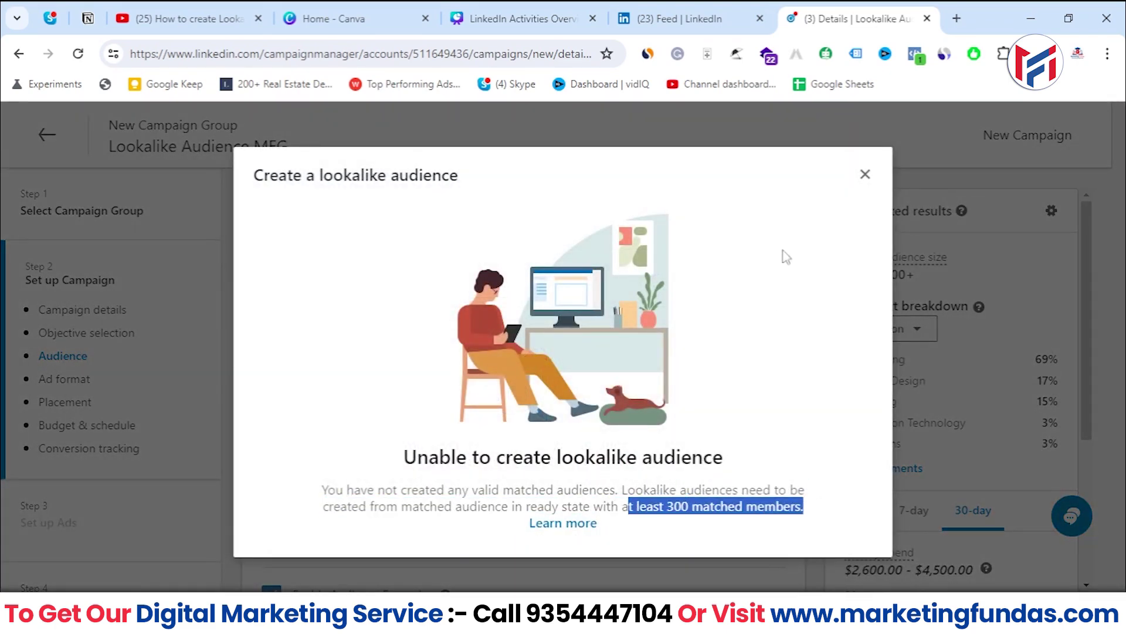
left_click(865, 174)
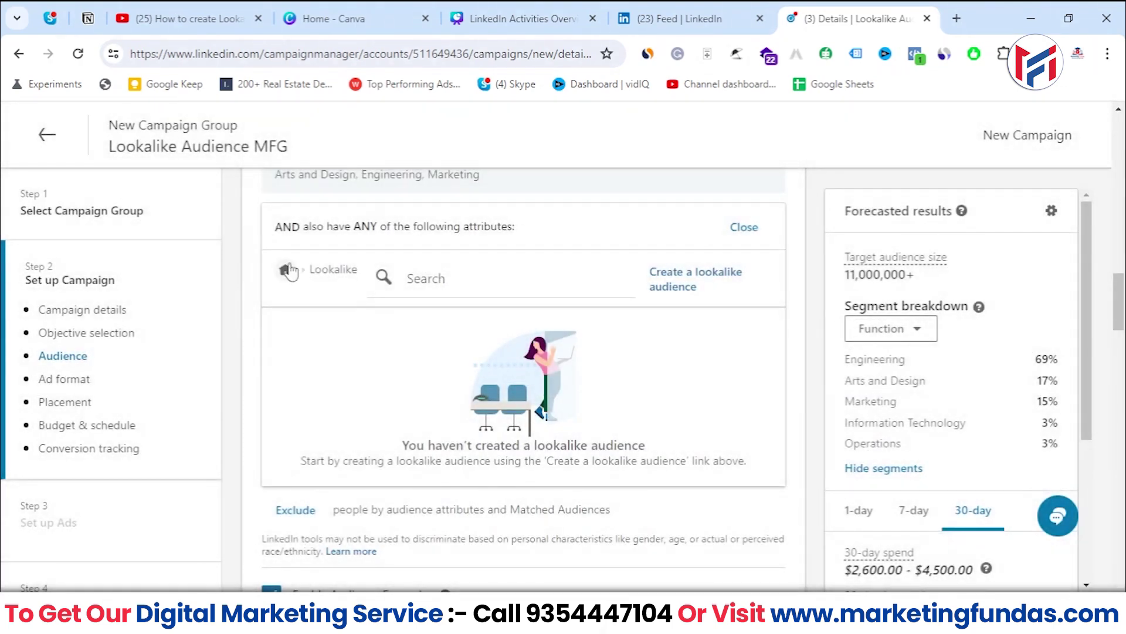
- Return to the Retargeting sources, look through them, and display the Company page audiences again
left_click(285, 269)
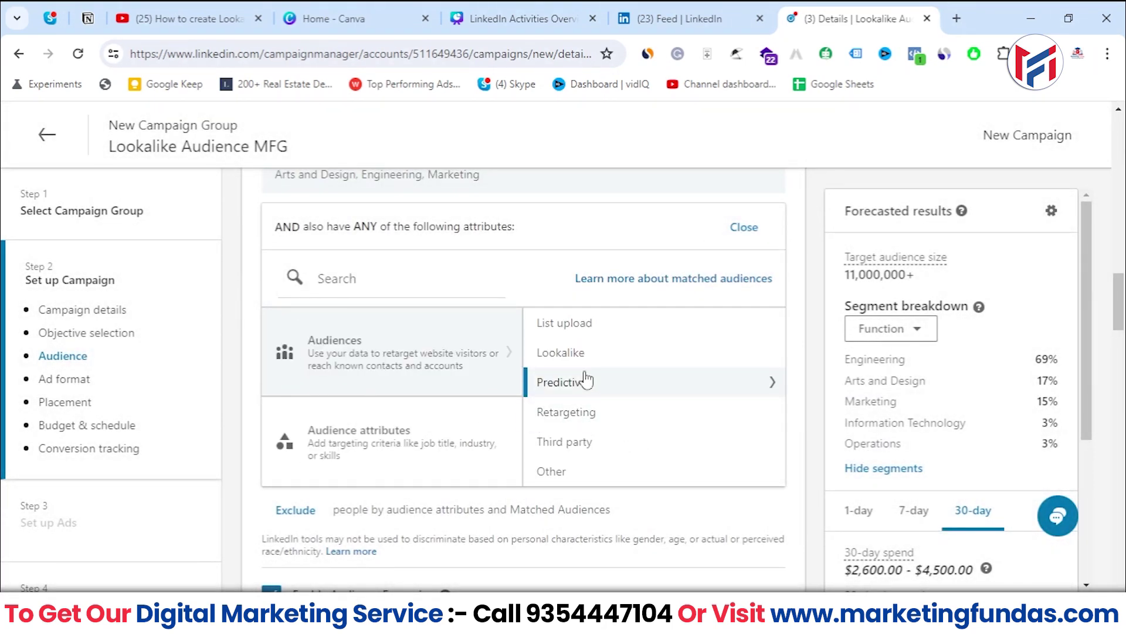
left_click(578, 424)
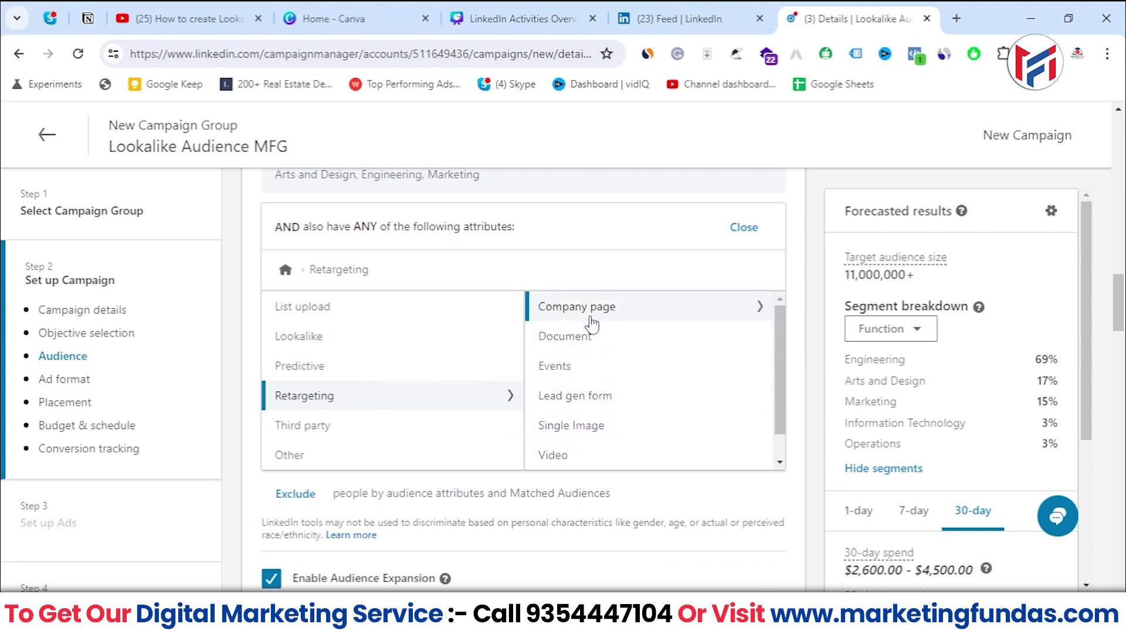
scroll(592, 417, "down", 1)
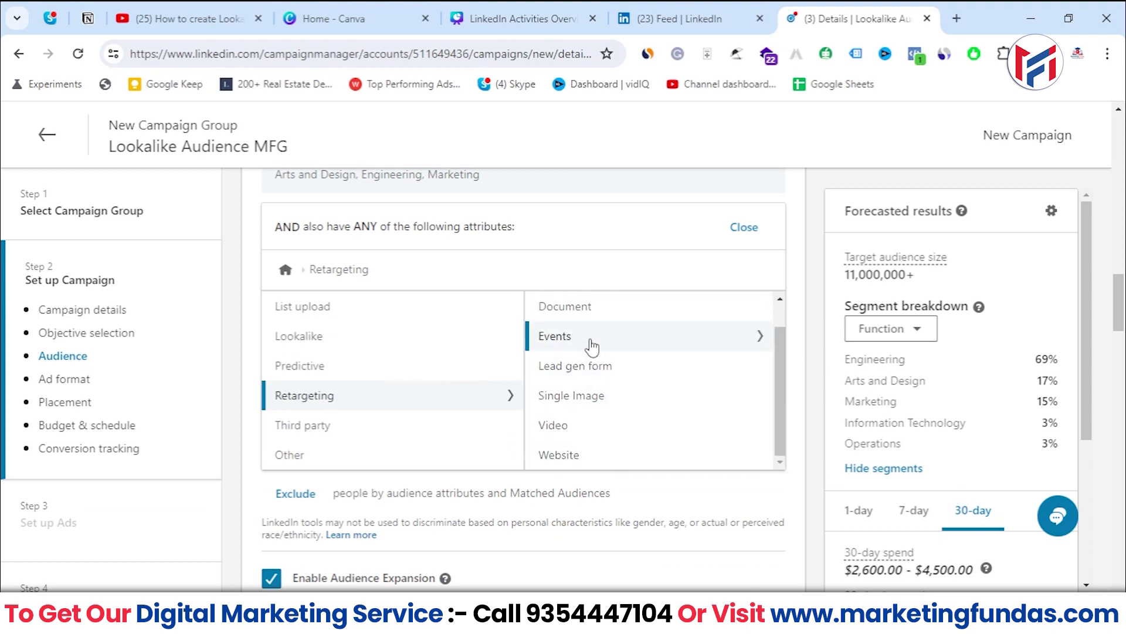
scroll(592, 347, "up", 1)
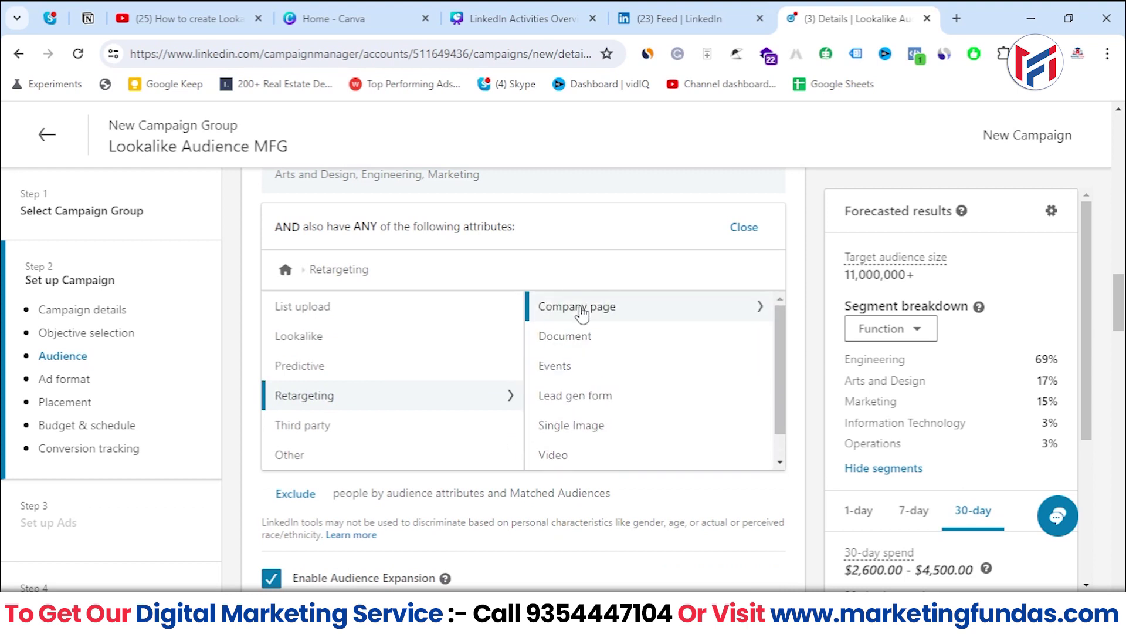
left_click(582, 311)
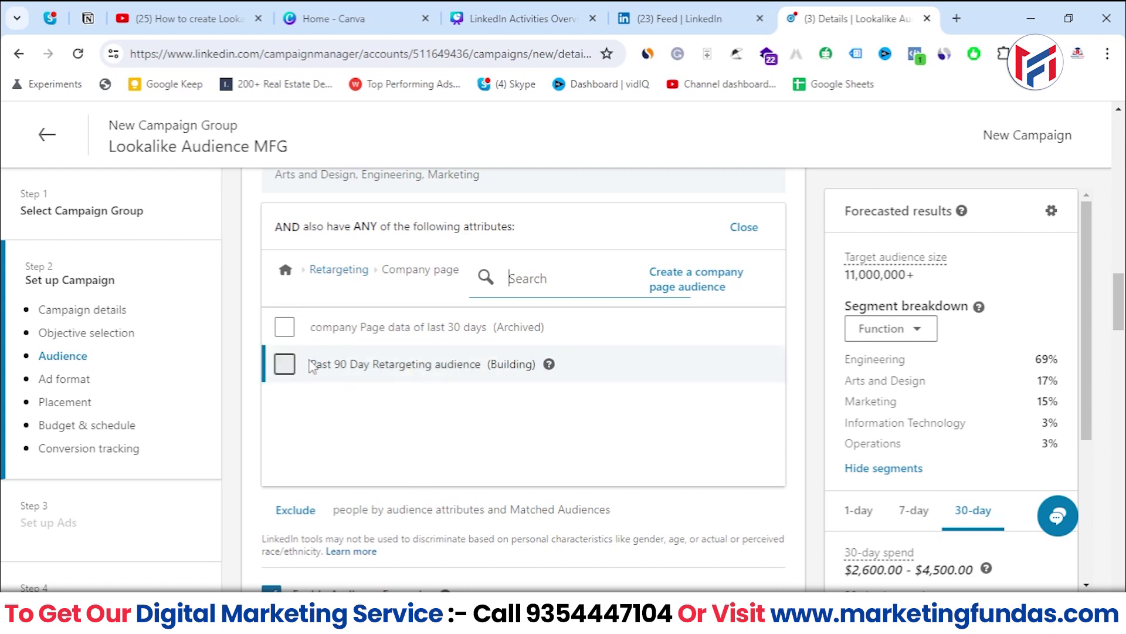
type("-")
key("BackSpace")
type("-")
key("BackSpace")
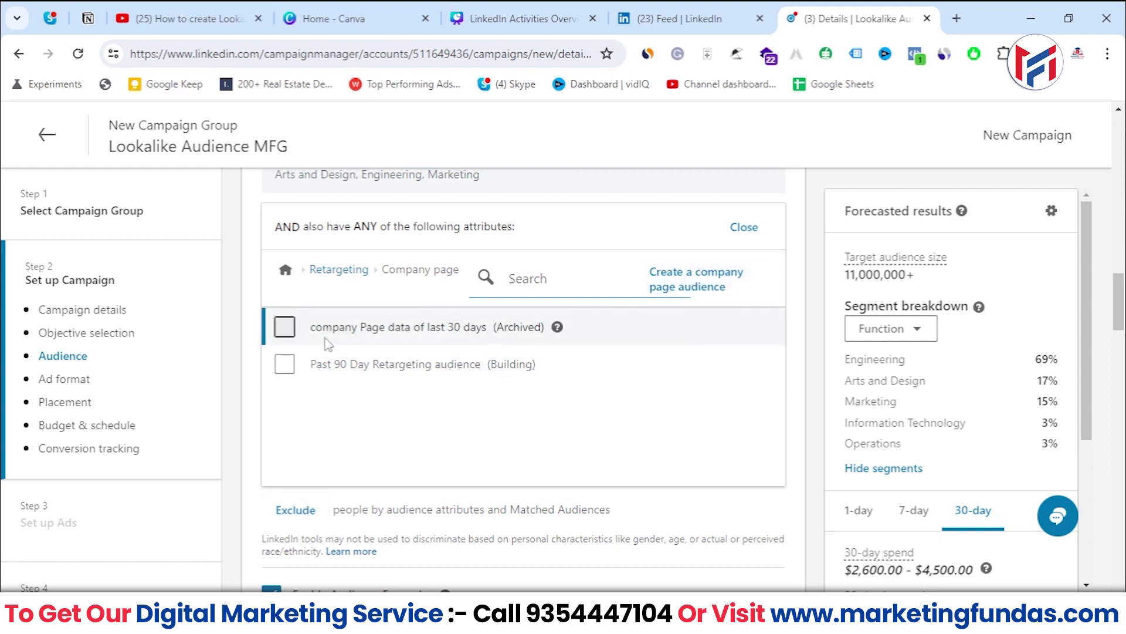
- Go back to the Retargeting sources and show the Single Image audiences
left_click(339, 270)
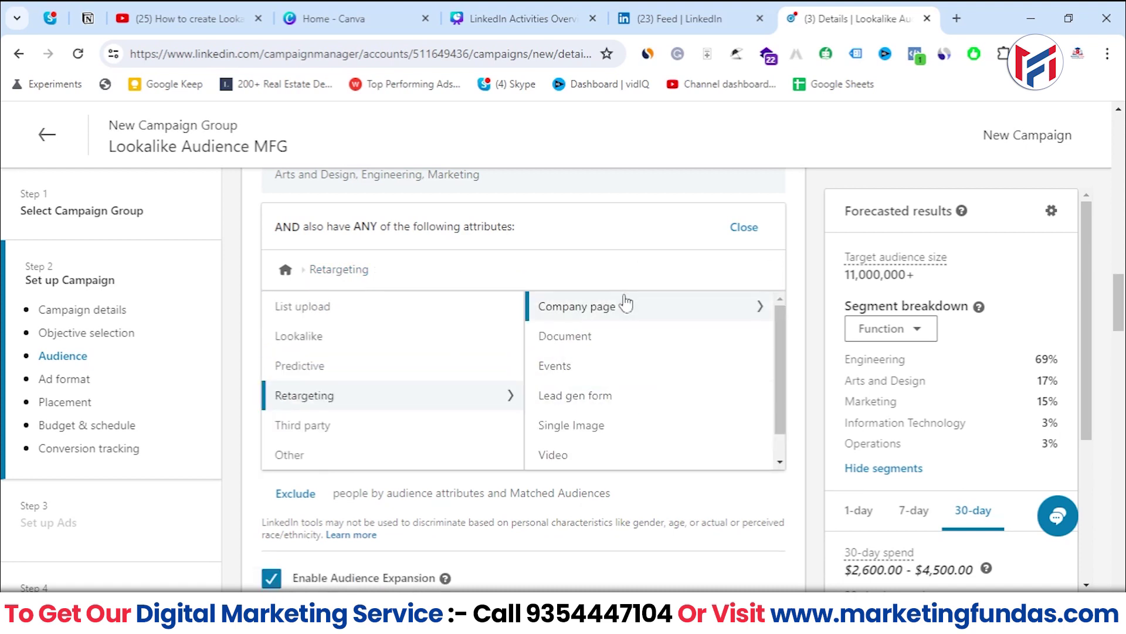
scroll(644, 405, "down", 1)
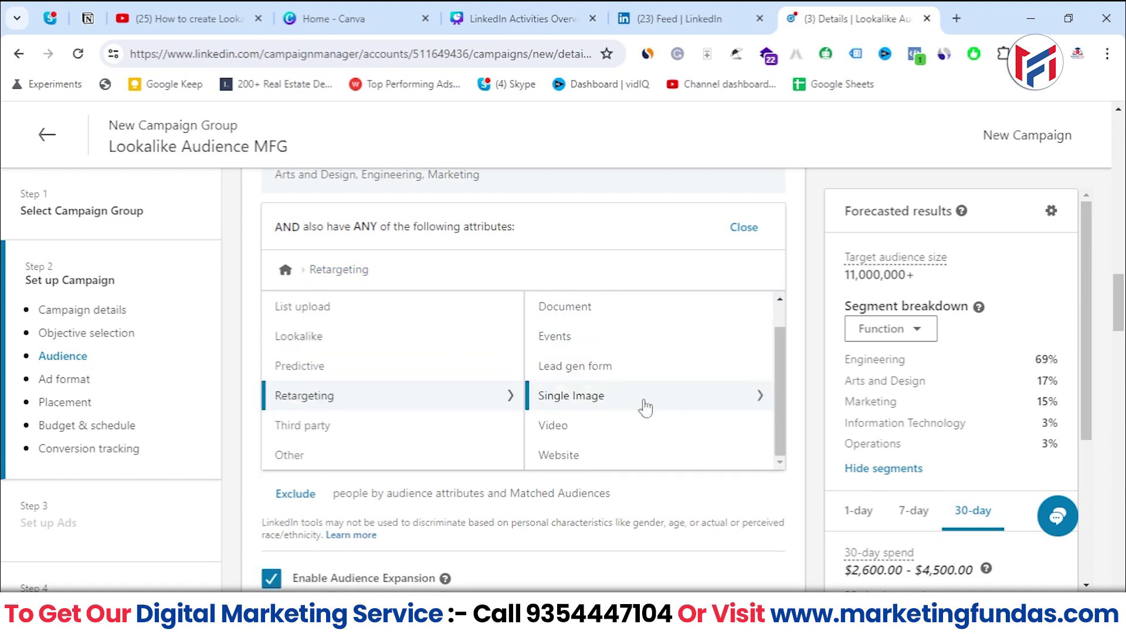
left_click(590, 405)
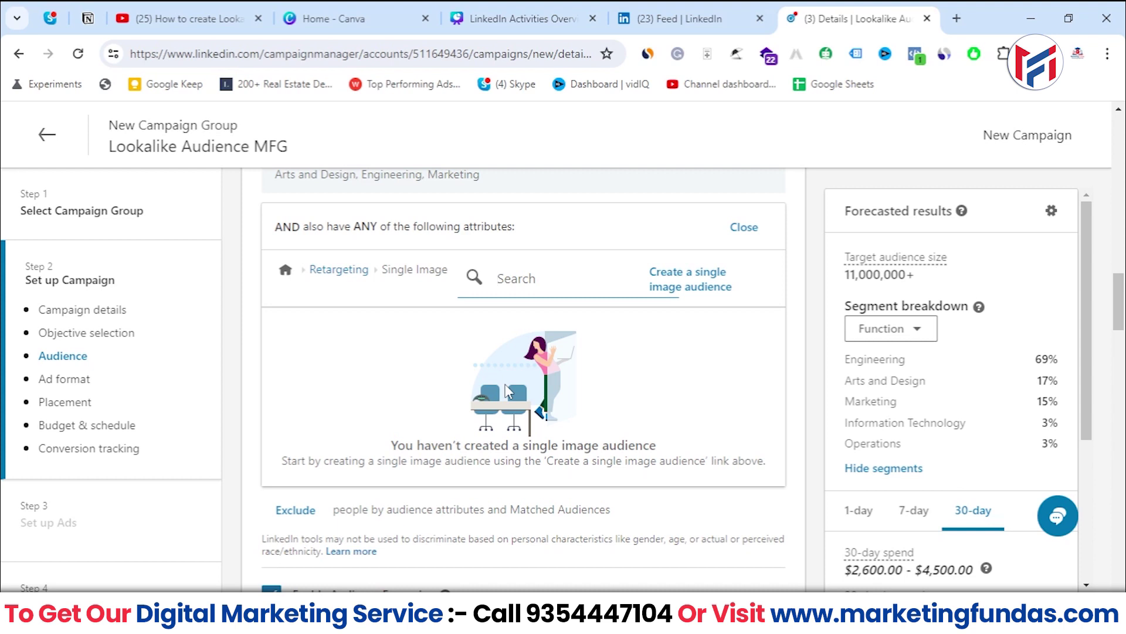
type("**")
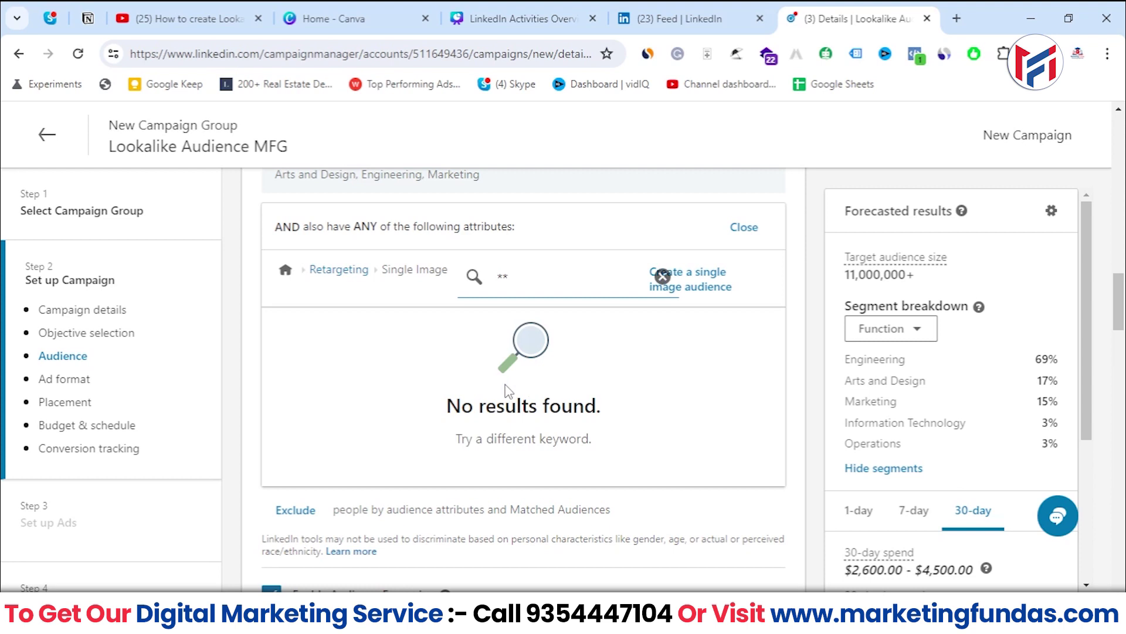
key("BackSpace")
key("BackSpace")
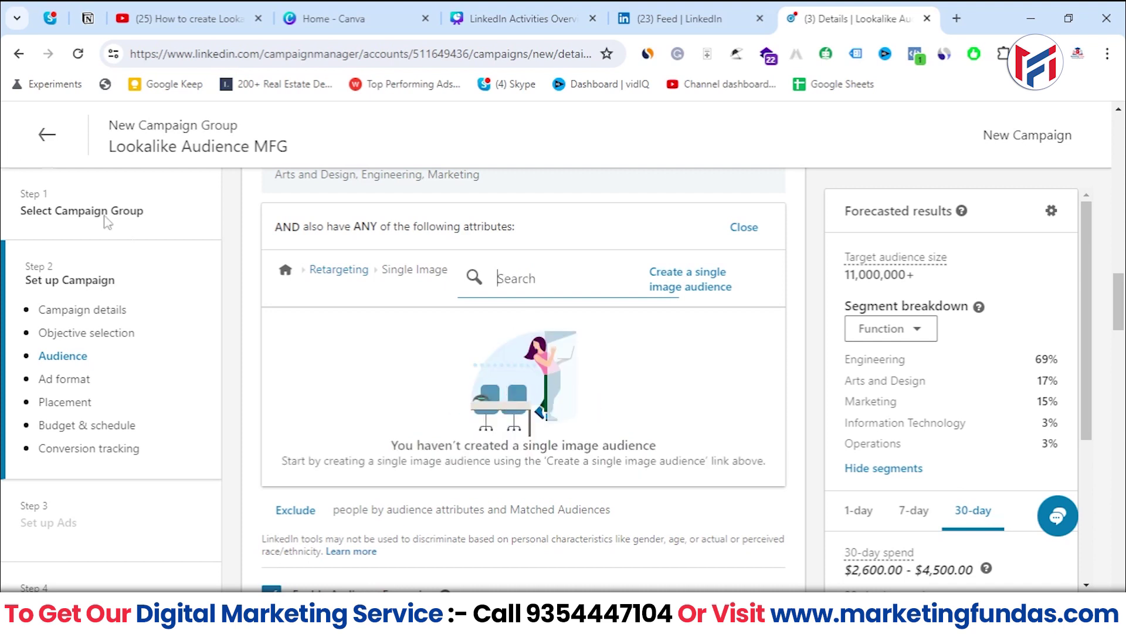
- Go back to the Retargeting sources and add the Website Visitors audience from the Website source to the narrowing criteria
left_click(339, 268)
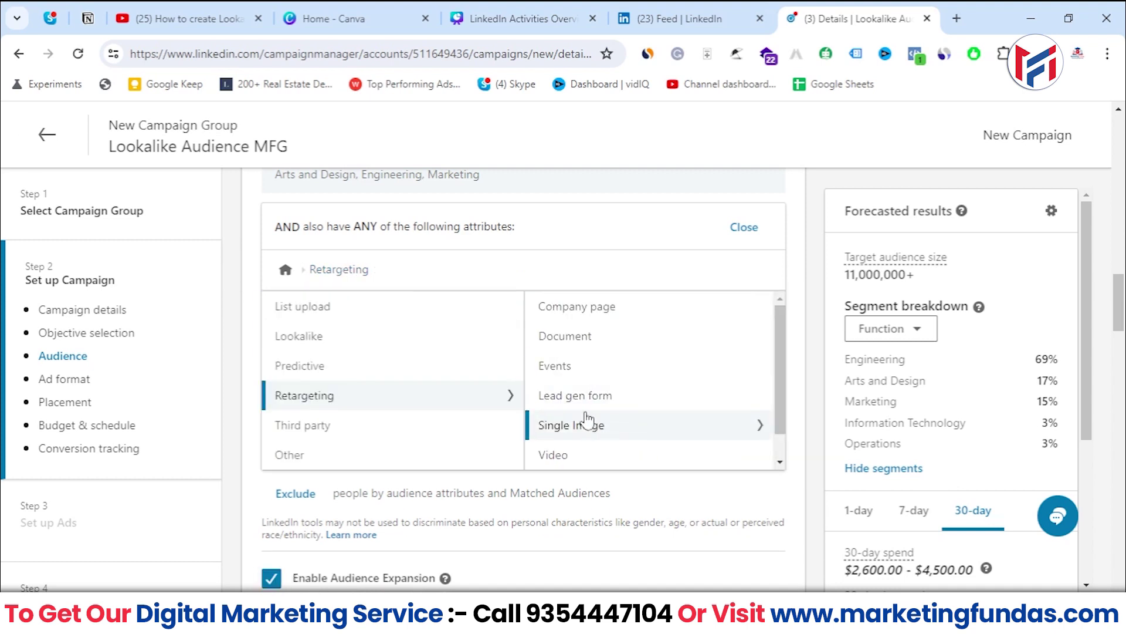
scroll(587, 425, "down", 1)
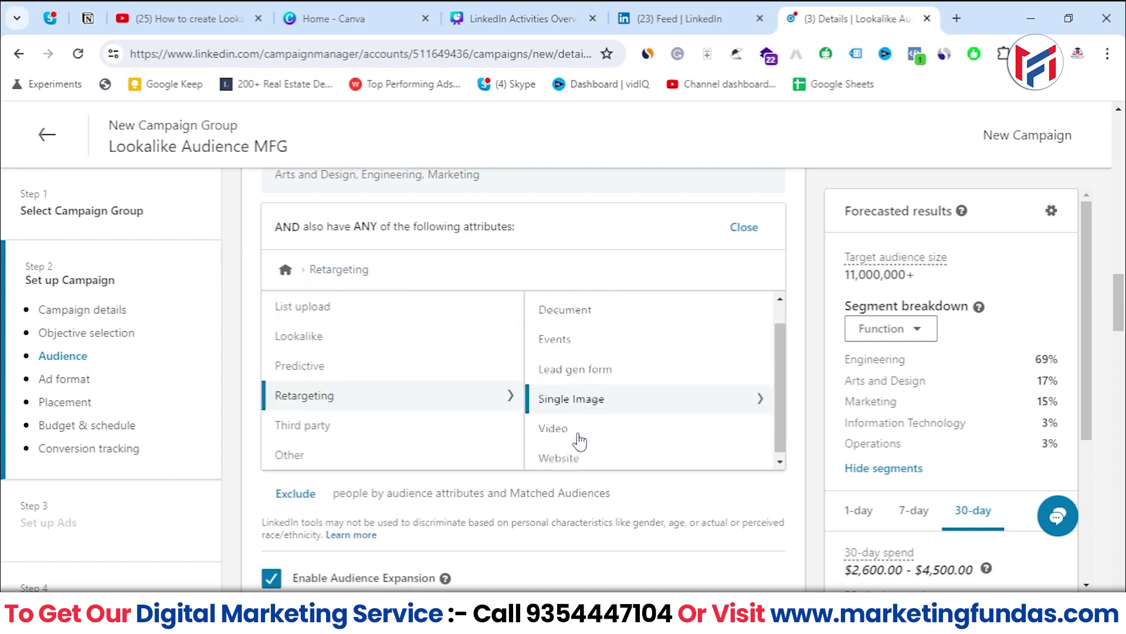
left_click(588, 463)
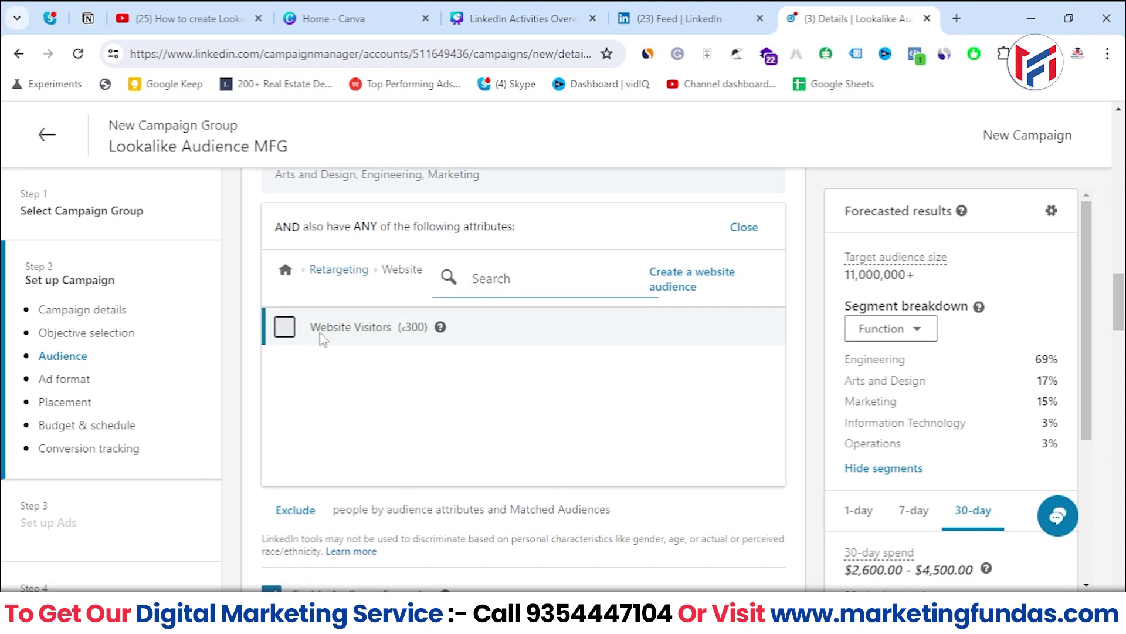
left_click(285, 327)
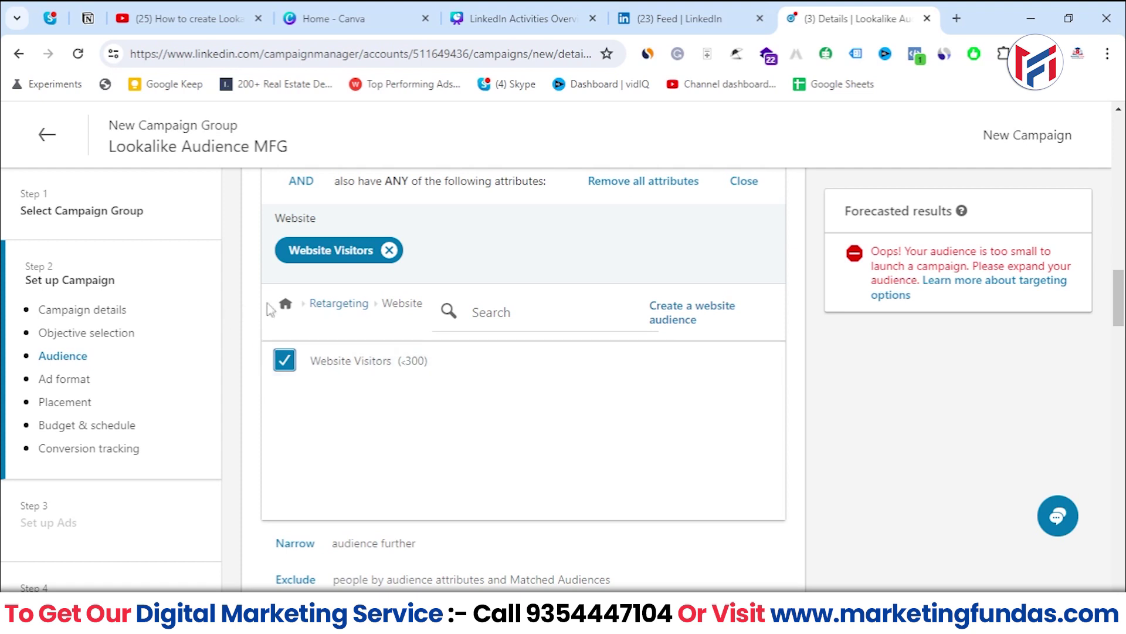
- Return to the main audience categories and look through the Retargeting sources
left_click(286, 304)
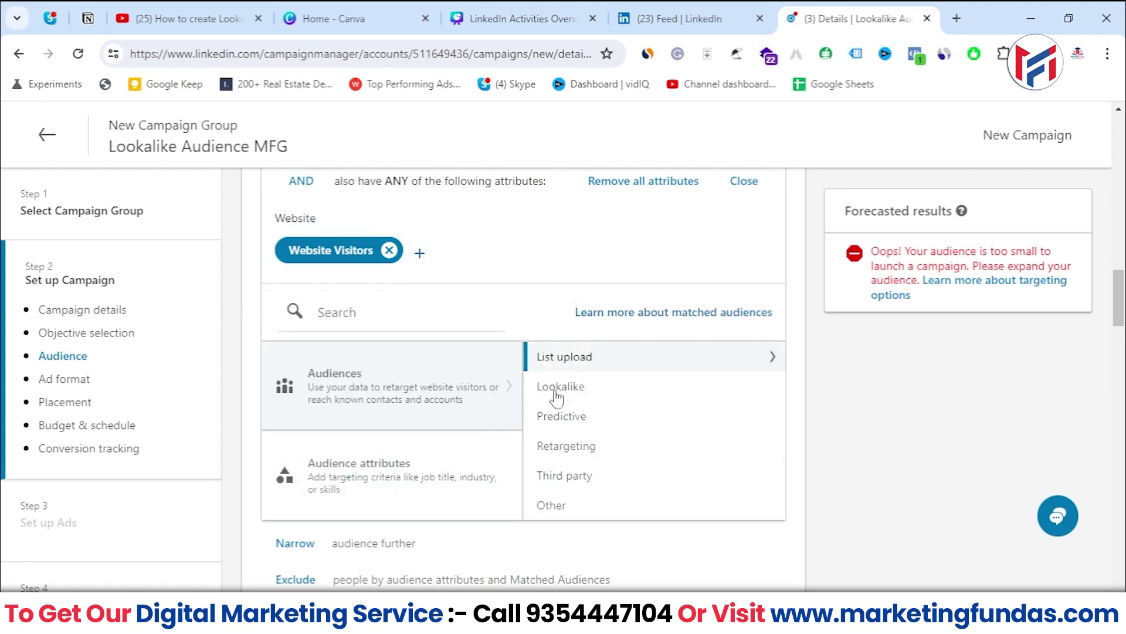
left_click(599, 459)
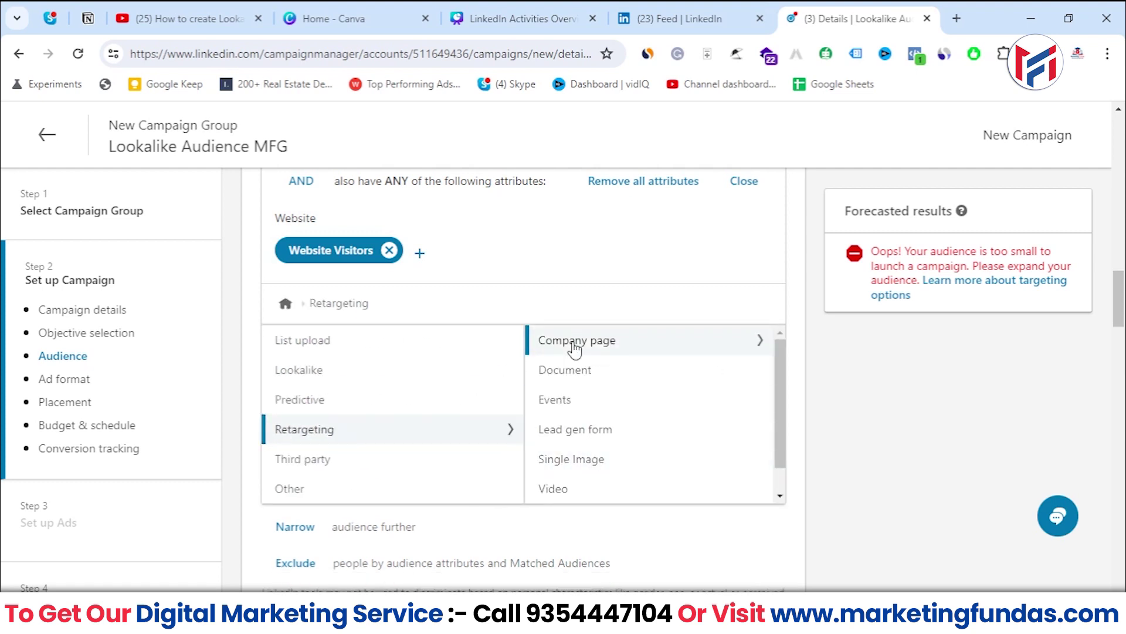
scroll(606, 410, "down", 1)
scroll(606, 410, "up", 1)
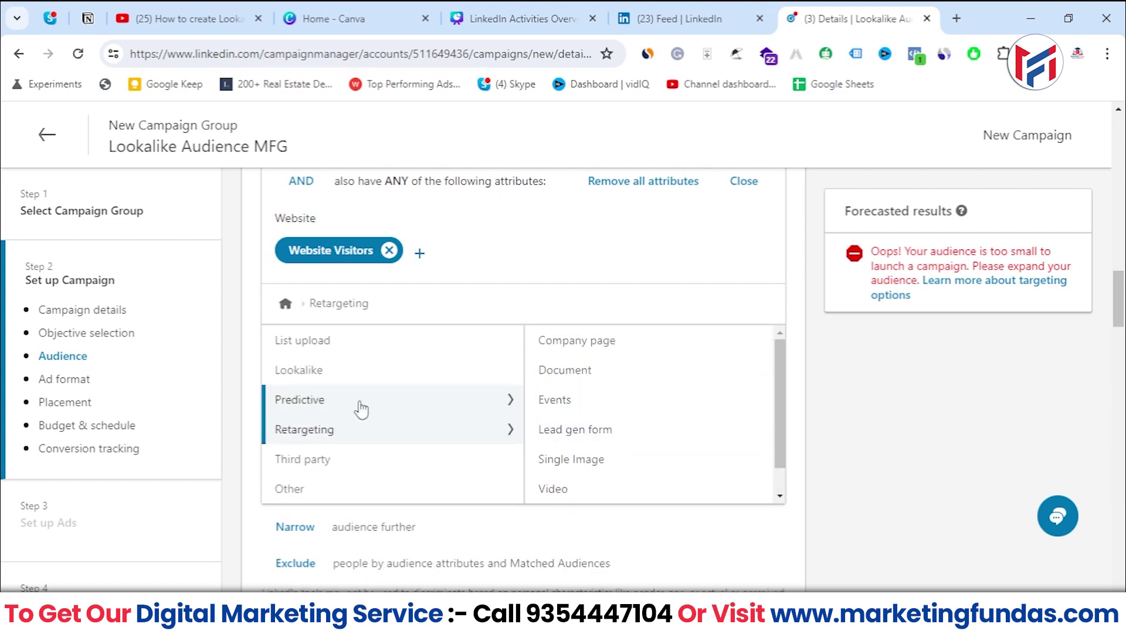
- Switch to the Lookalike category, try to create a lookalike audience with Website Visitors selected, and dismiss the dialog
left_click(360, 379)
left_click(673, 320)
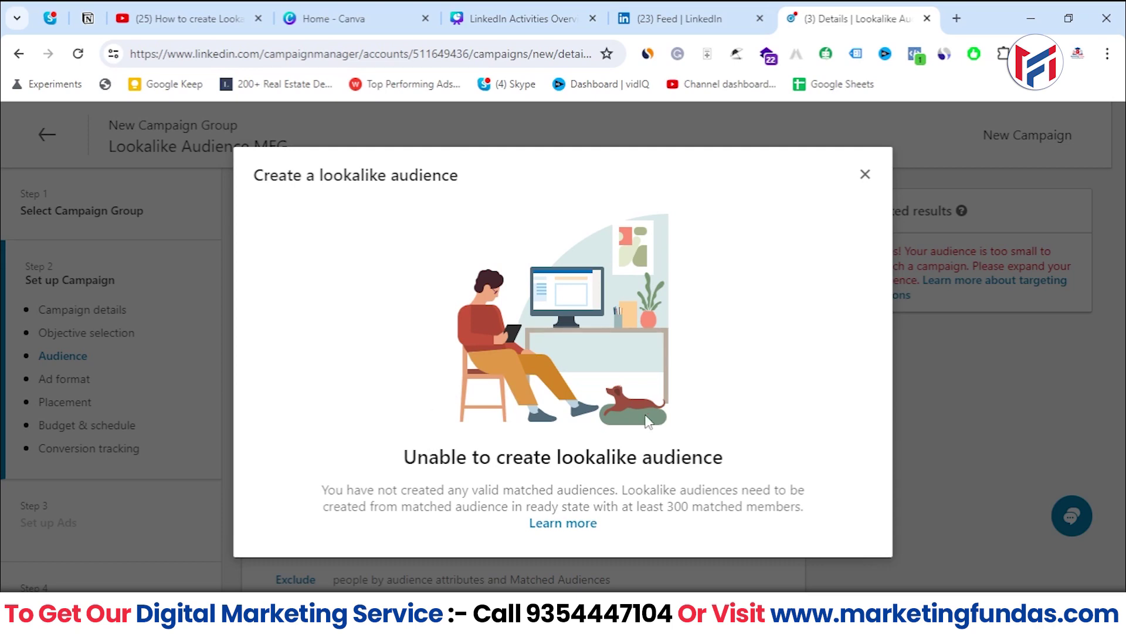
left_click(865, 176)
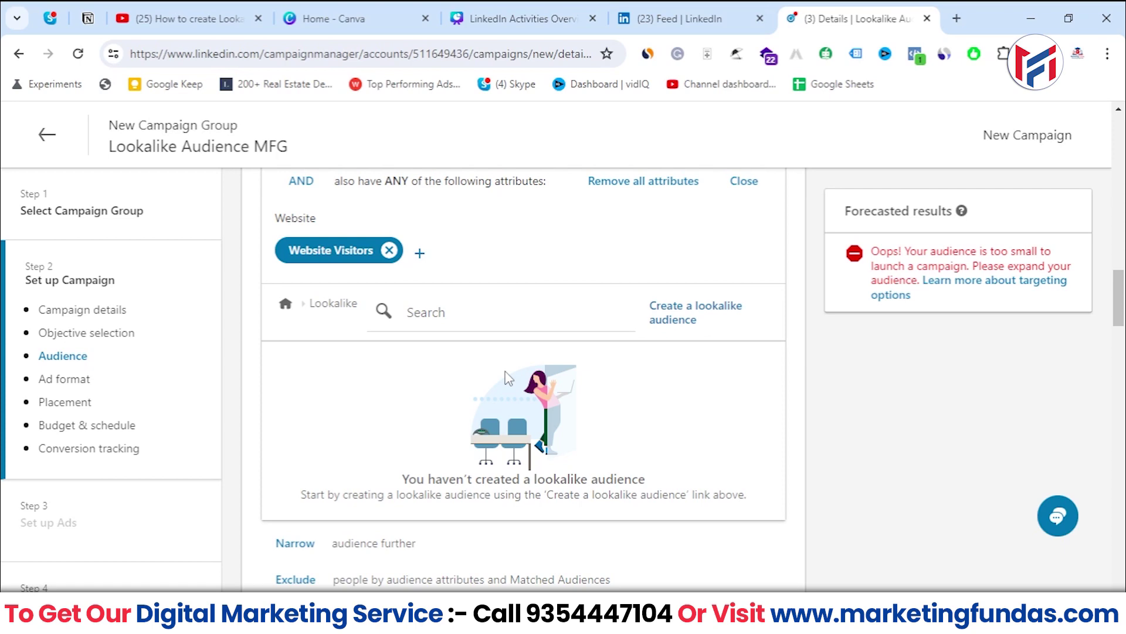
- Examine the available ad formats below the audience section and continue to the Placements section
scroll(508, 377, "down", 4)
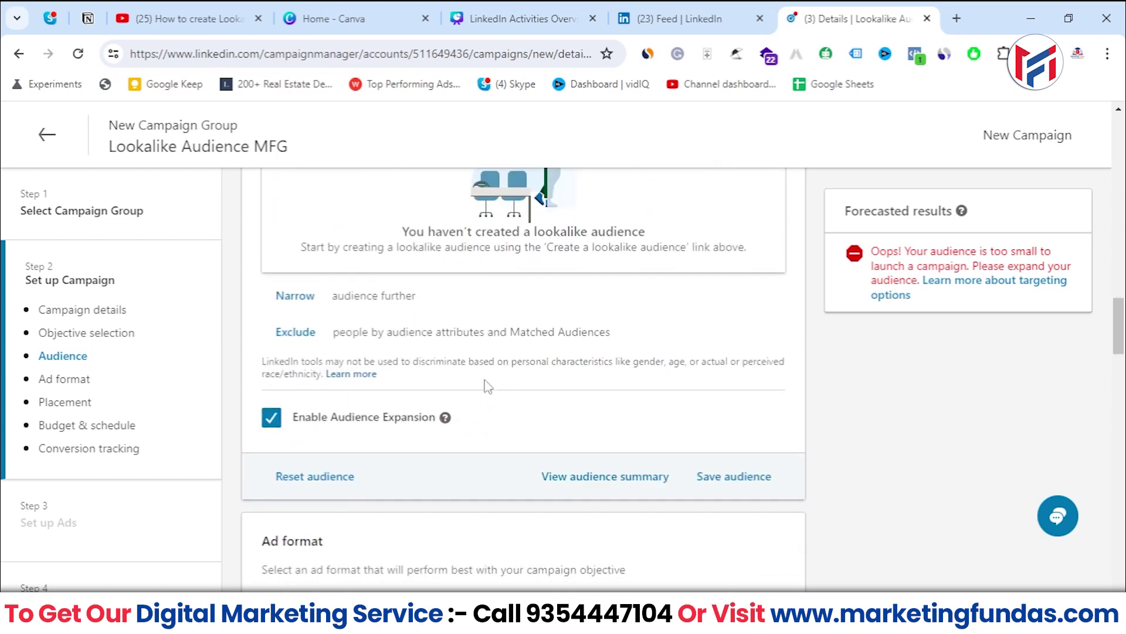
scroll(511, 338, "down", 1)
scroll(515, 337, "down", 3)
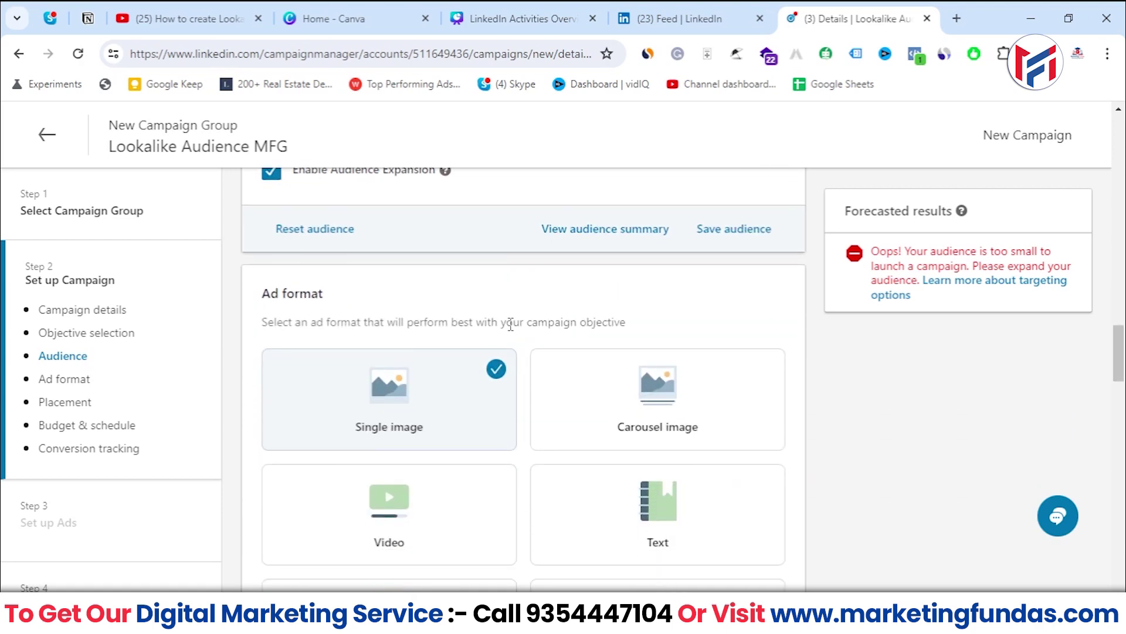
left_click_drag(1118, 352, 1120, 375)
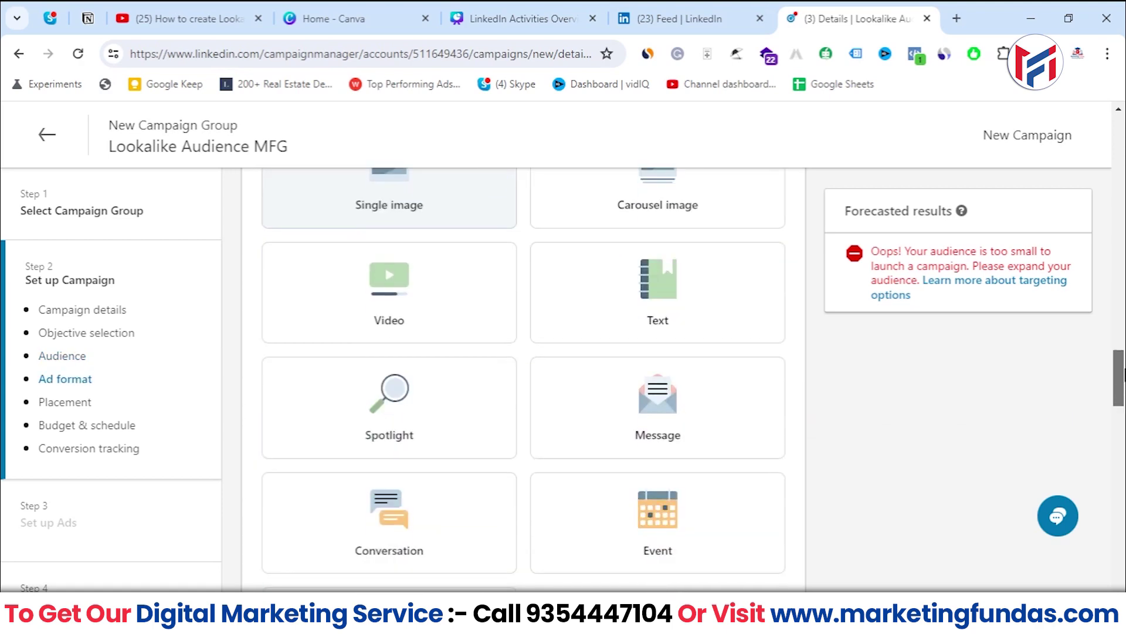
scroll(993, 345, "up", 3)
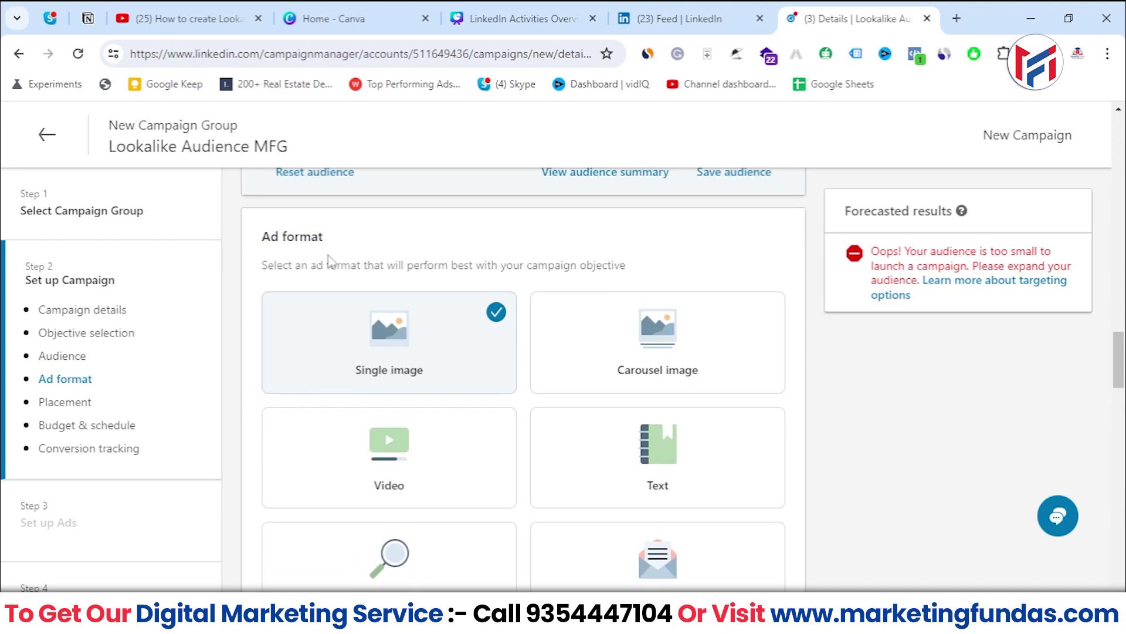
scroll(515, 287, "down", 2)
scroll(515, 286, "down", 10)
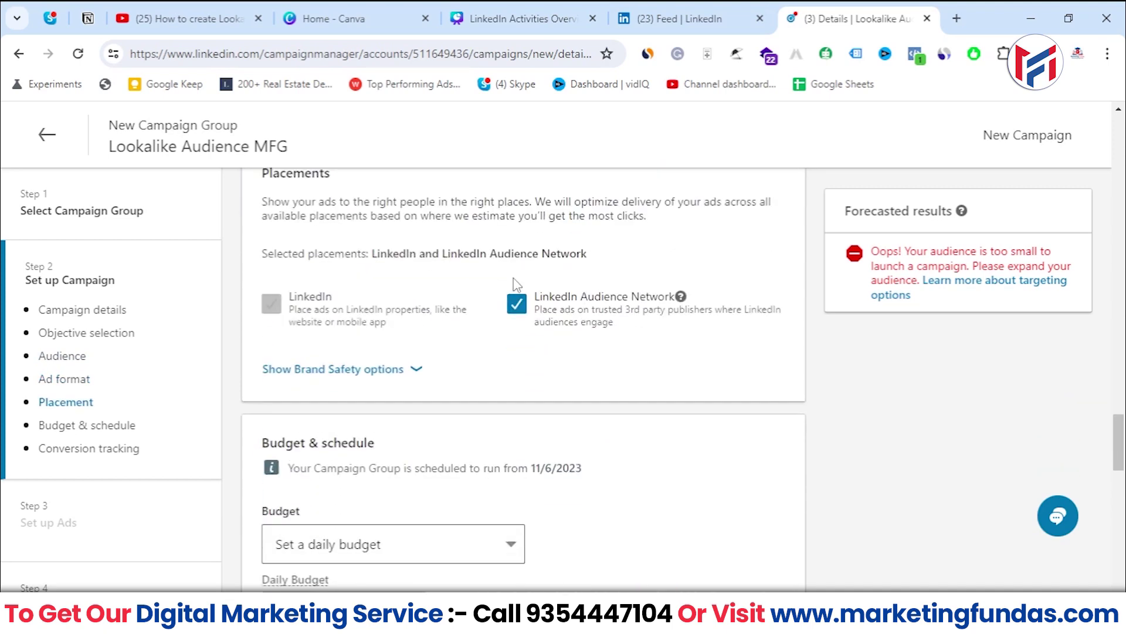
- Exclude the LinkedIn Audience Network from the campaign placements, keeping only LinkedIn
double_click(286, 258)
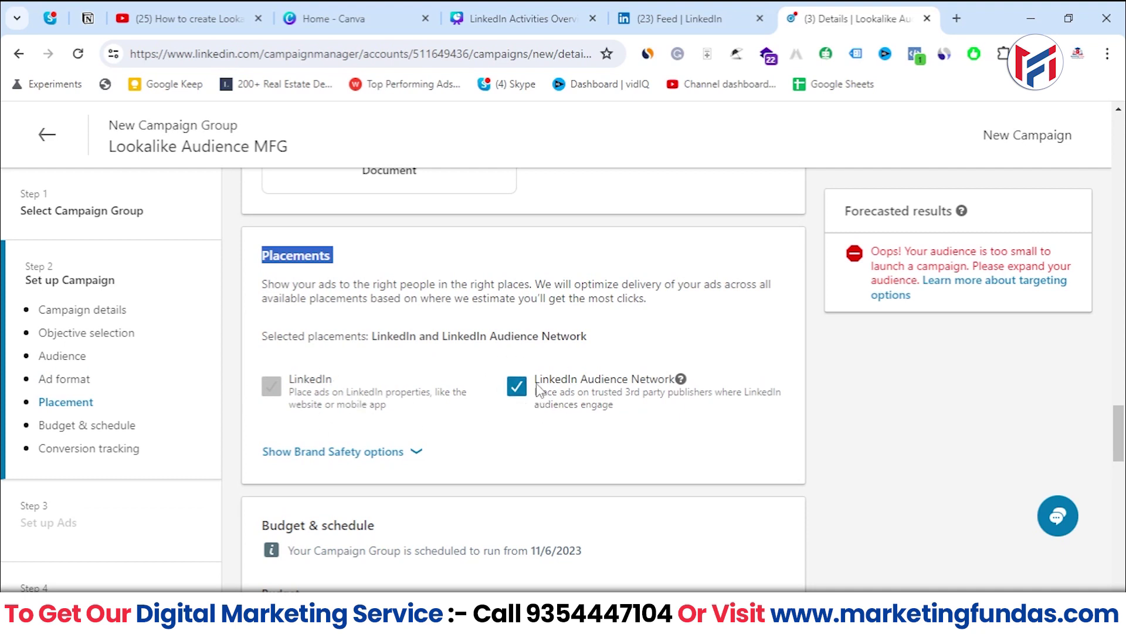
left_click_drag(535, 381, 681, 389)
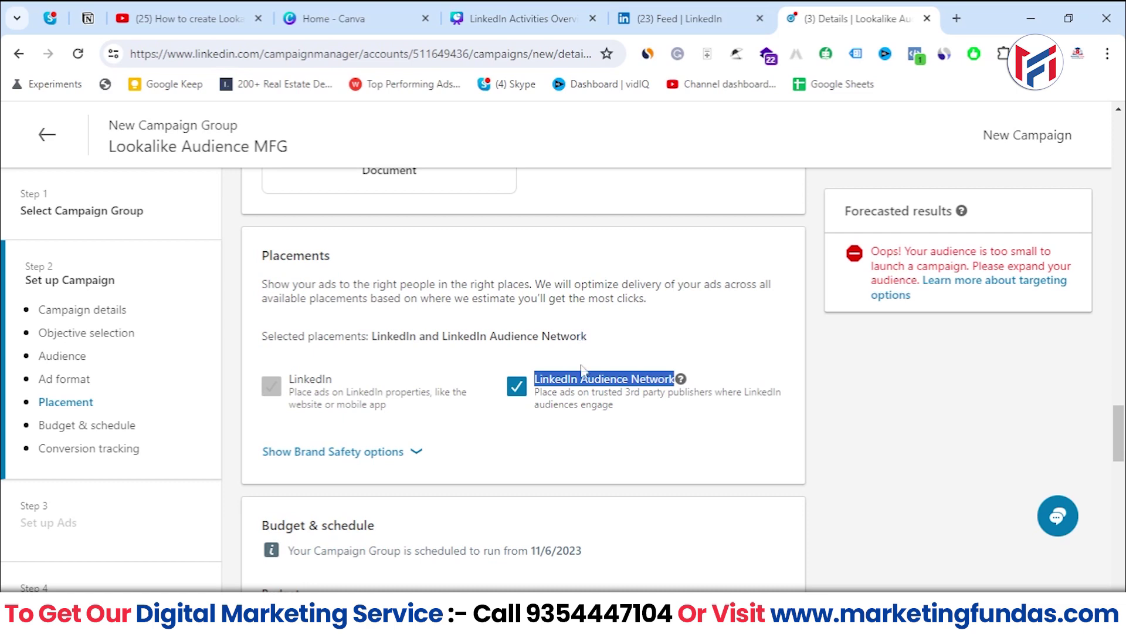
scroll(516, 309, "down", 3)
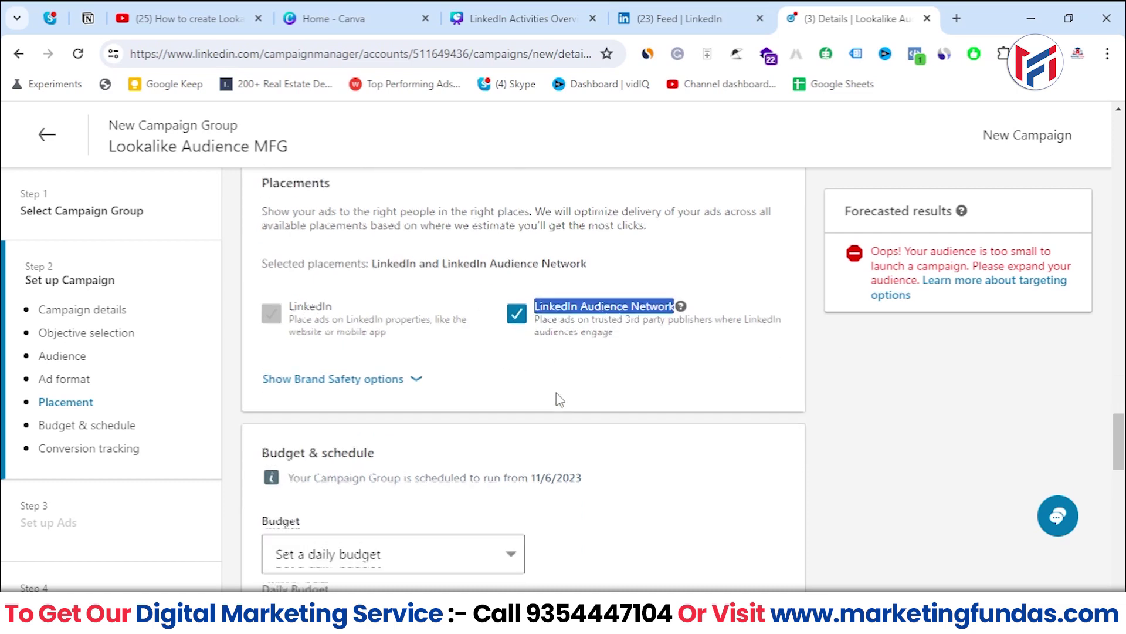
scroll(516, 309, "up", 1)
left_click(516, 304)
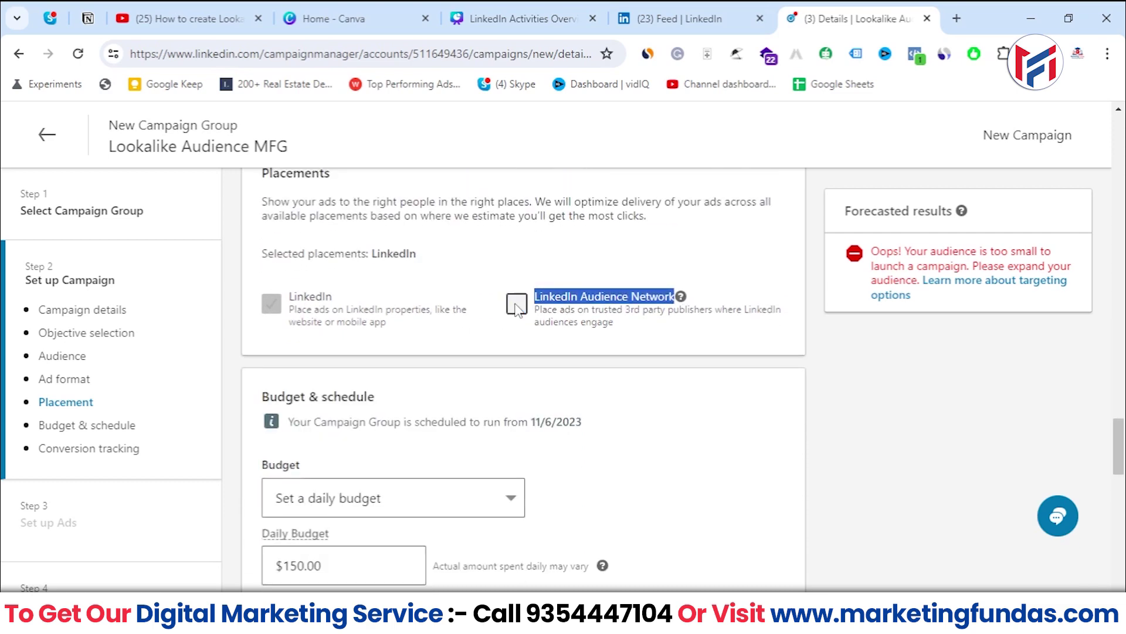
- Review the Budget & schedule section, including the available budget types and the schedule options
scroll(284, 333, "down", 1)
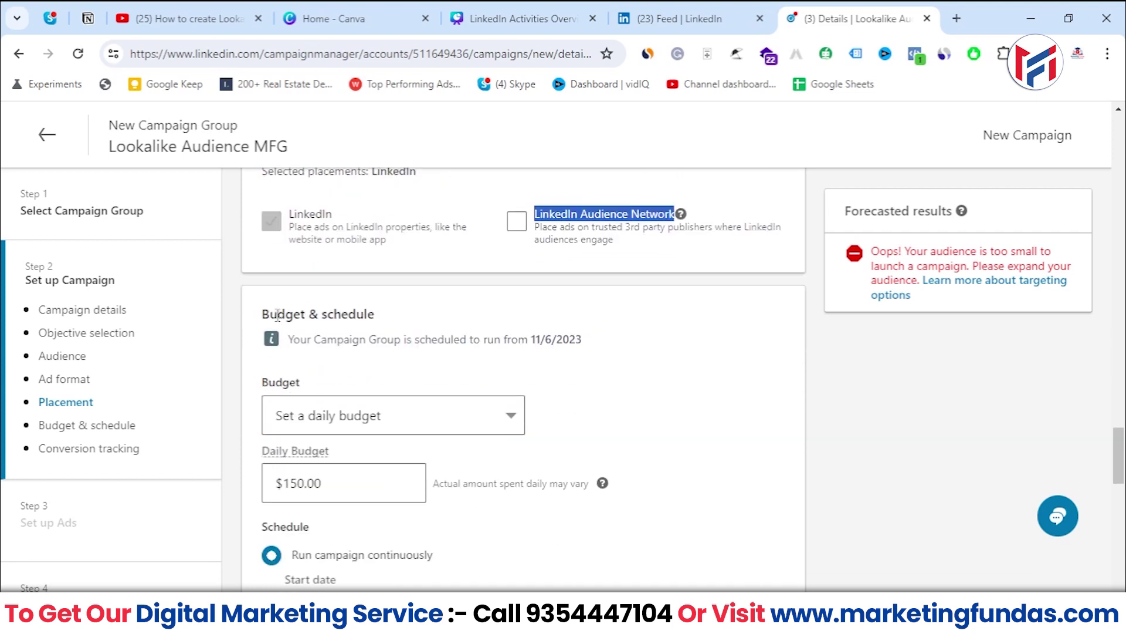
left_click_drag(264, 312, 435, 317)
left_click(437, 318)
scroll(437, 318, "down", 2)
left_click(340, 258)
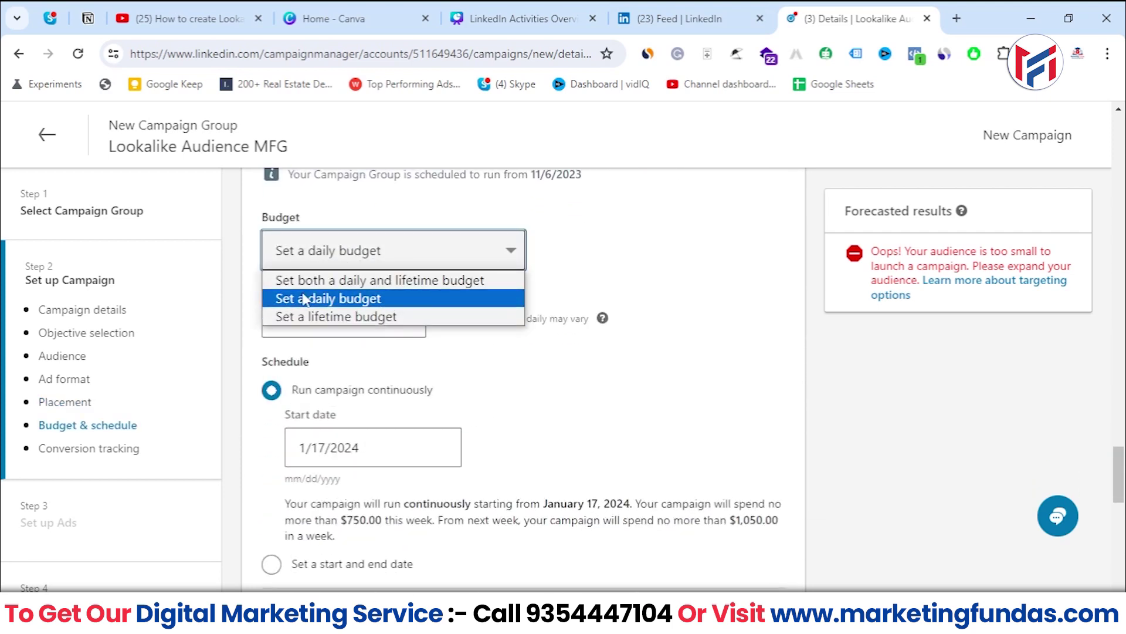
scroll(623, 311, "down", 5)
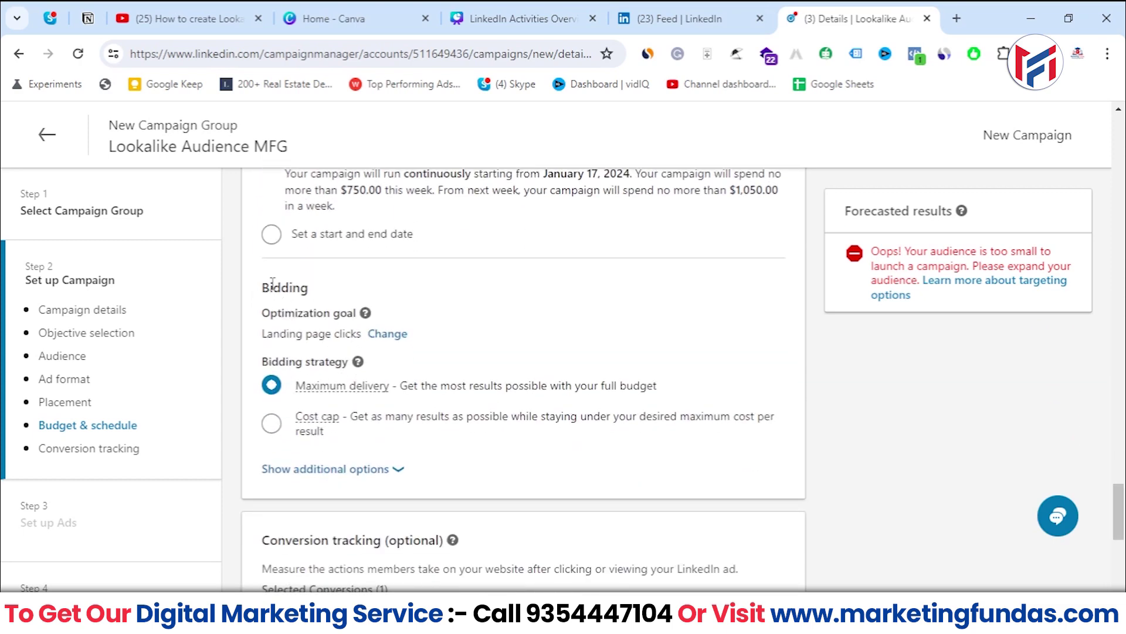
- Examine the optimization goal and the bidding strategy choices in the Bidding section
left_click_drag(266, 307, 364, 315)
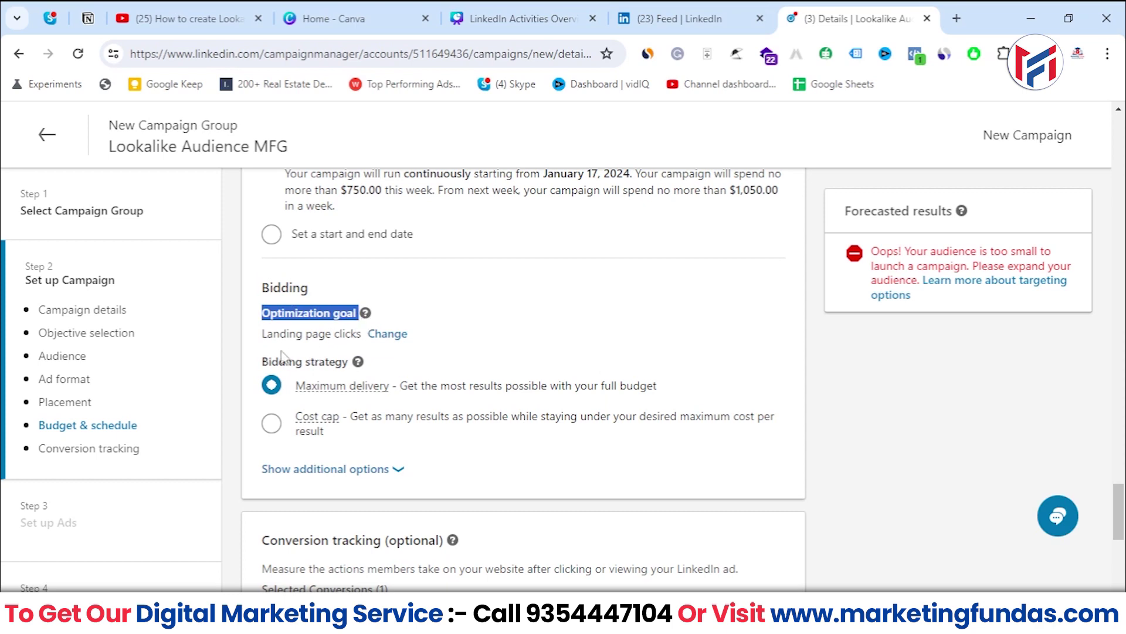
left_click_drag(262, 362, 345, 355)
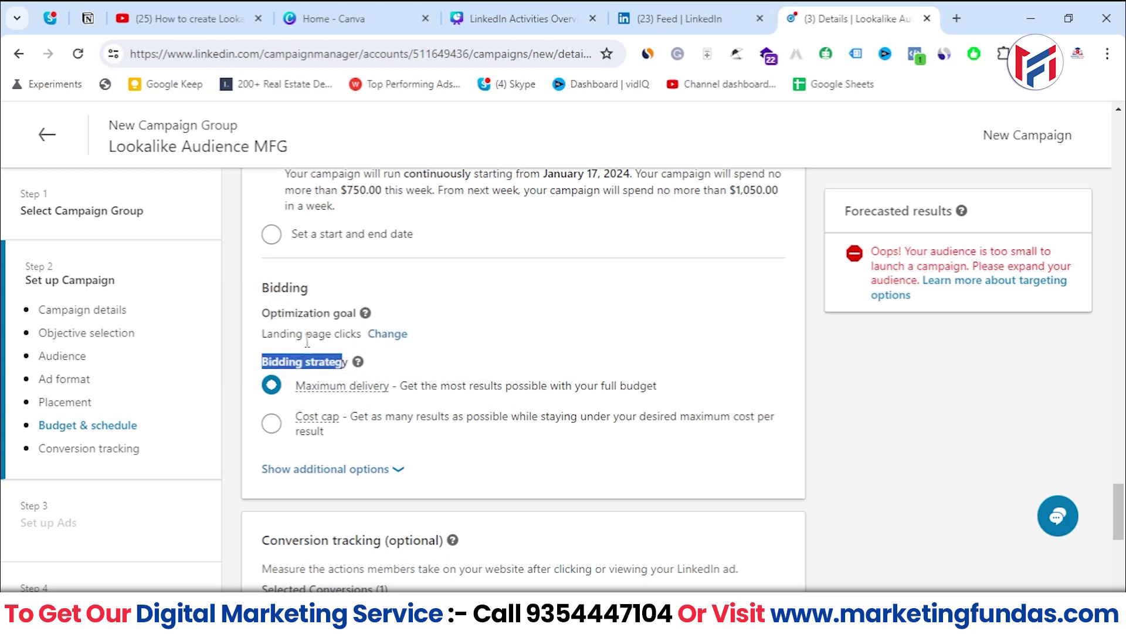
scroll(341, 295, "down", 1)
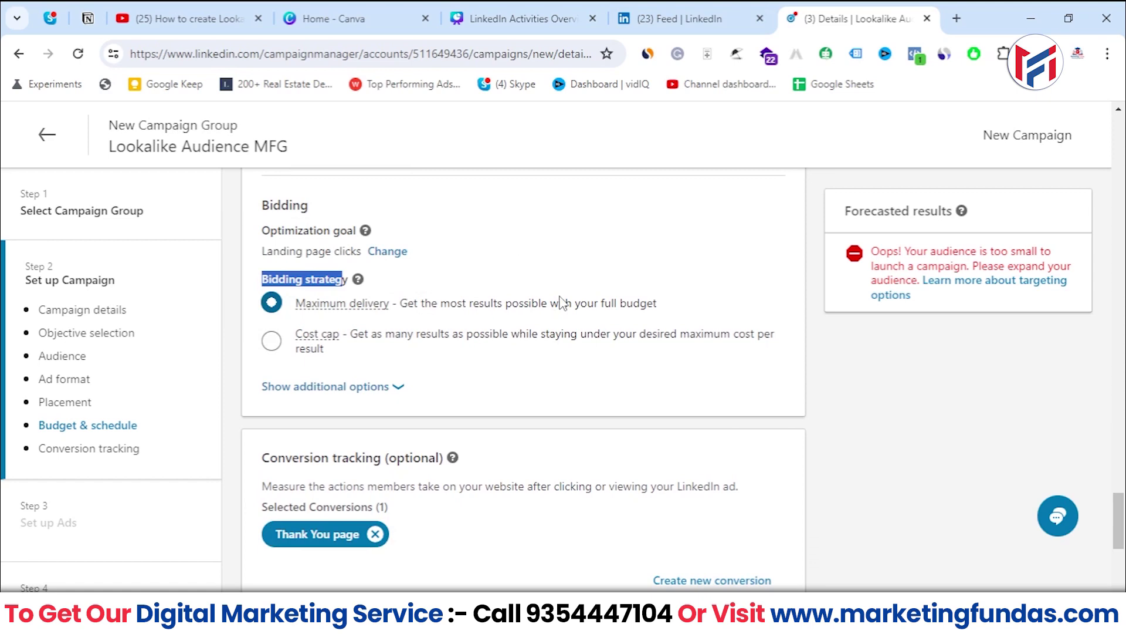
- Review the optional Conversion tracking section with its selected conversions and the end of the campaign setup page
scroll(561, 302, "down", 3)
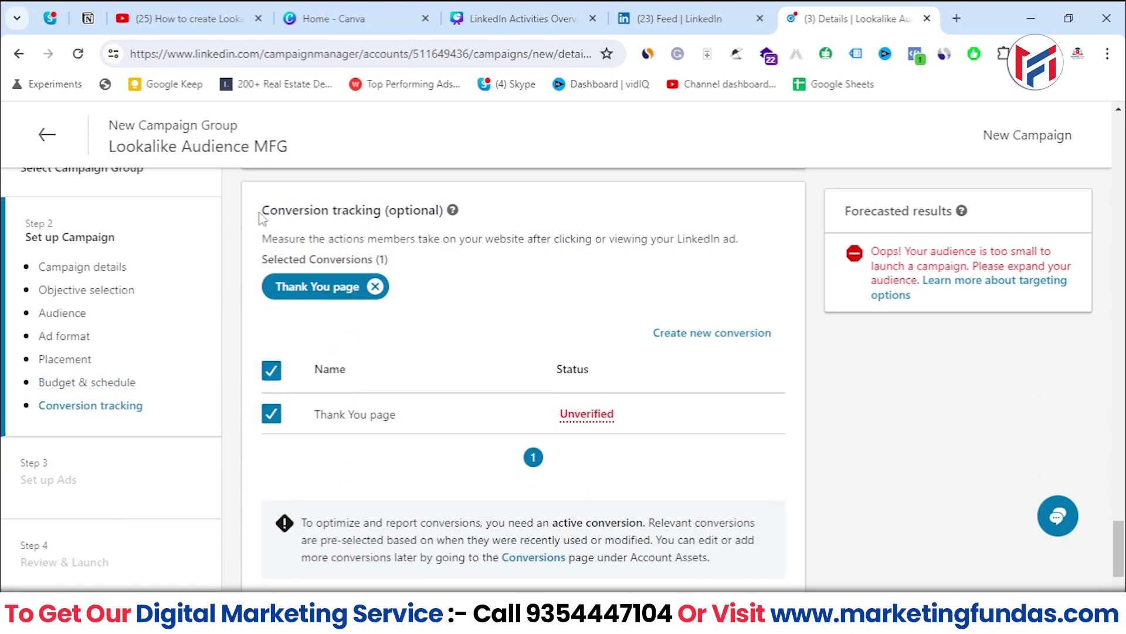
left_click_drag(448, 210, 357, 212)
triple_click(355, 211)
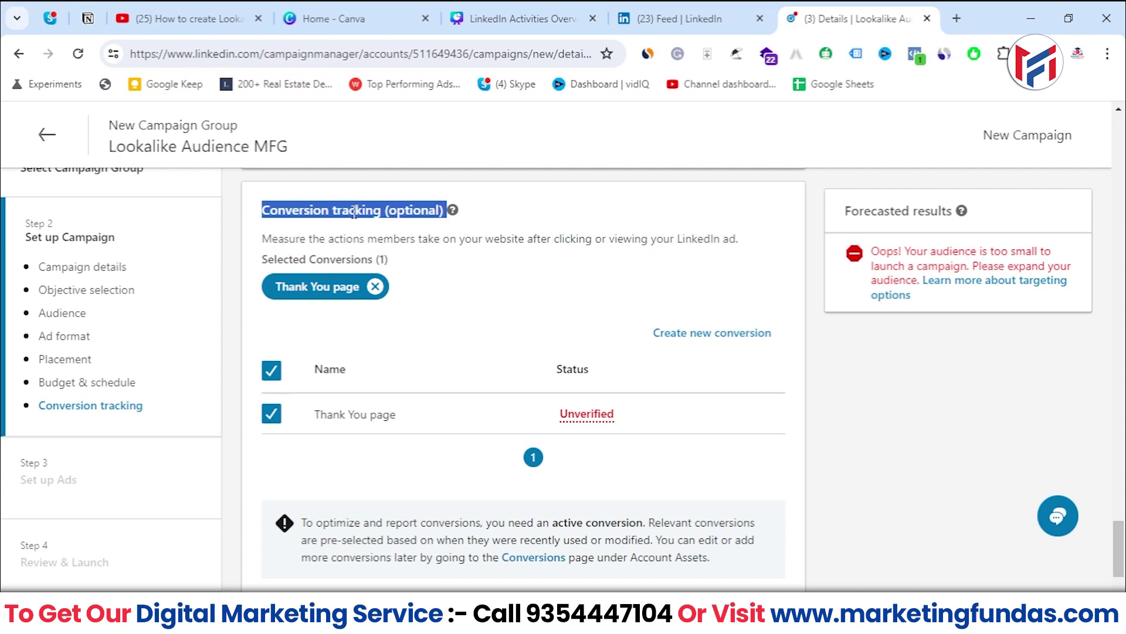
scroll(354, 211, "down", 3)
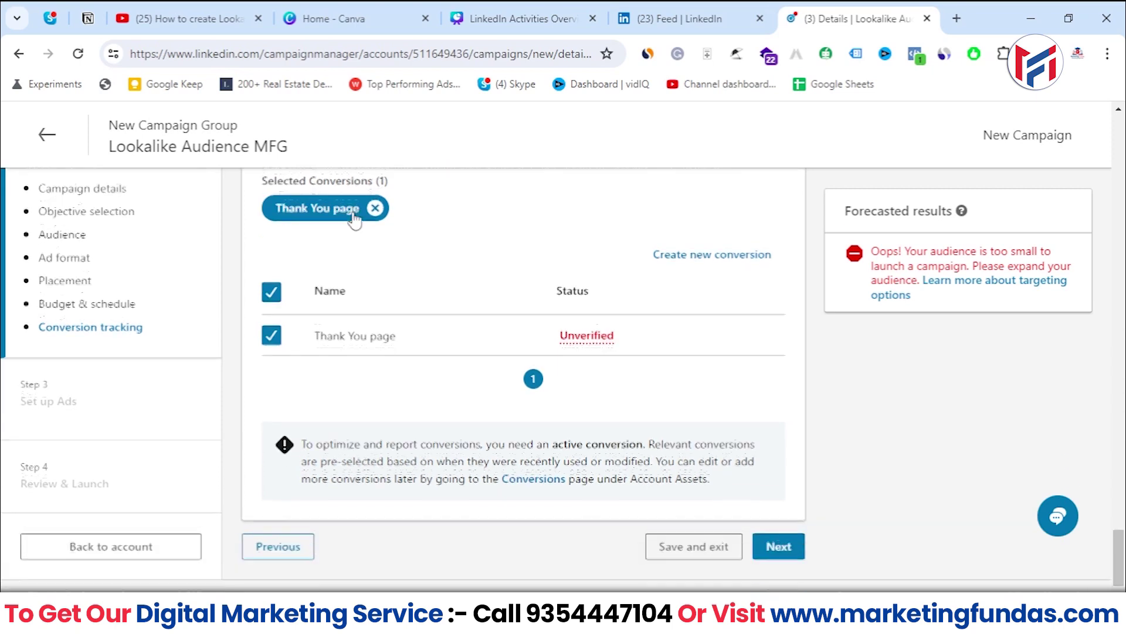
scroll(47, 267, "up", 3)
scroll(64, 369, "down", 2)
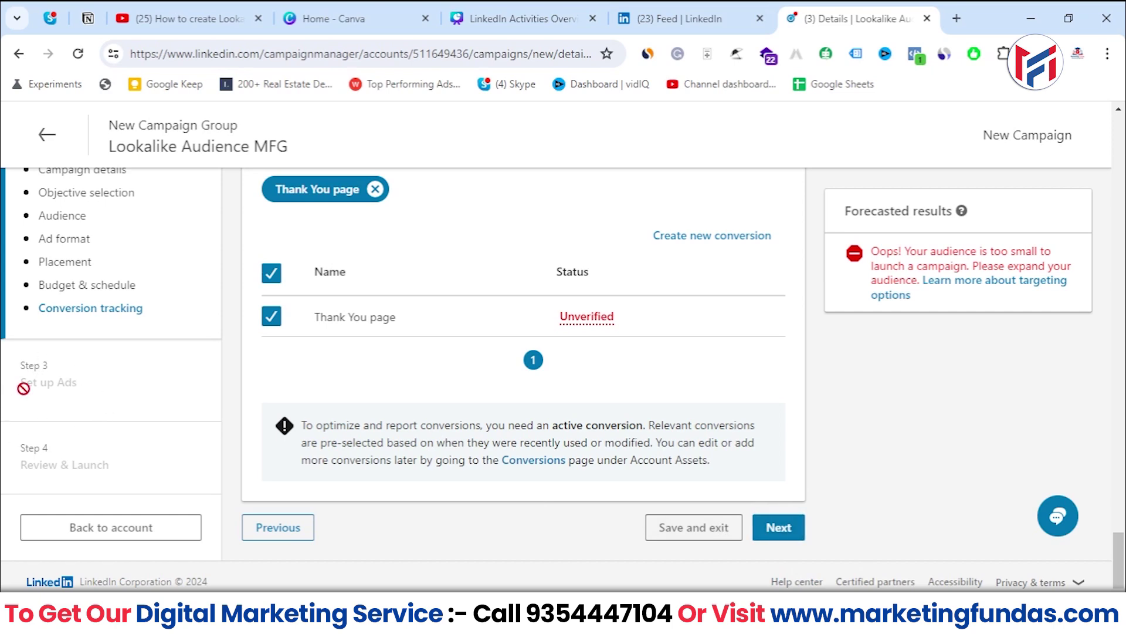
- Review the whole campaign setup once more, from conversion tracking back up through audience and objective to the campaign name
scroll(757, 370, "up", 15)
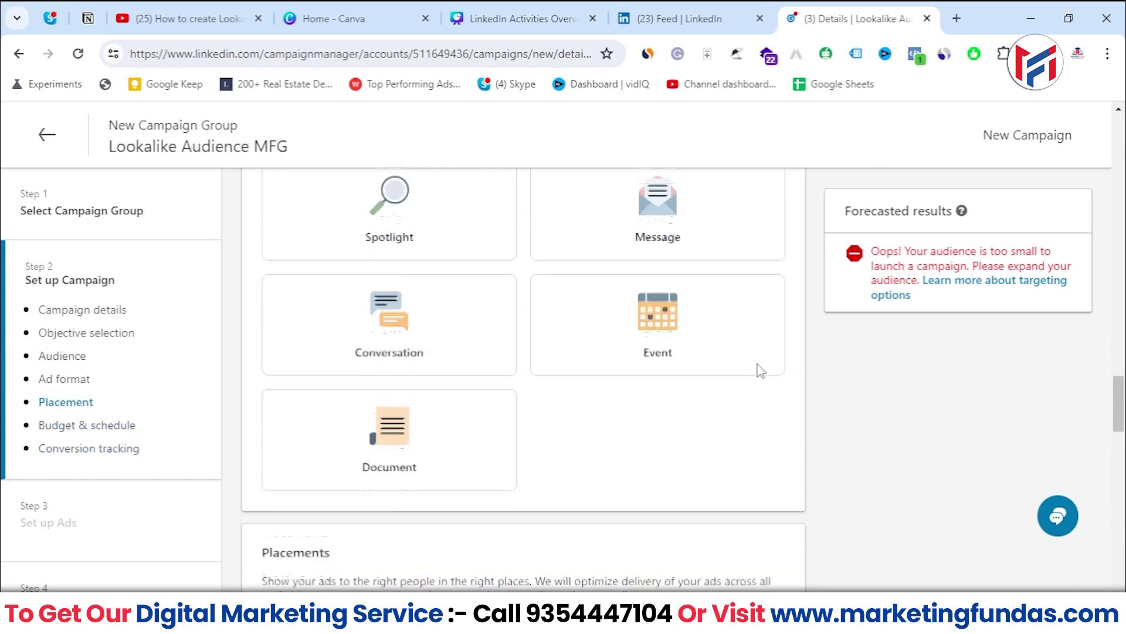
scroll(756, 371, "up", 6)
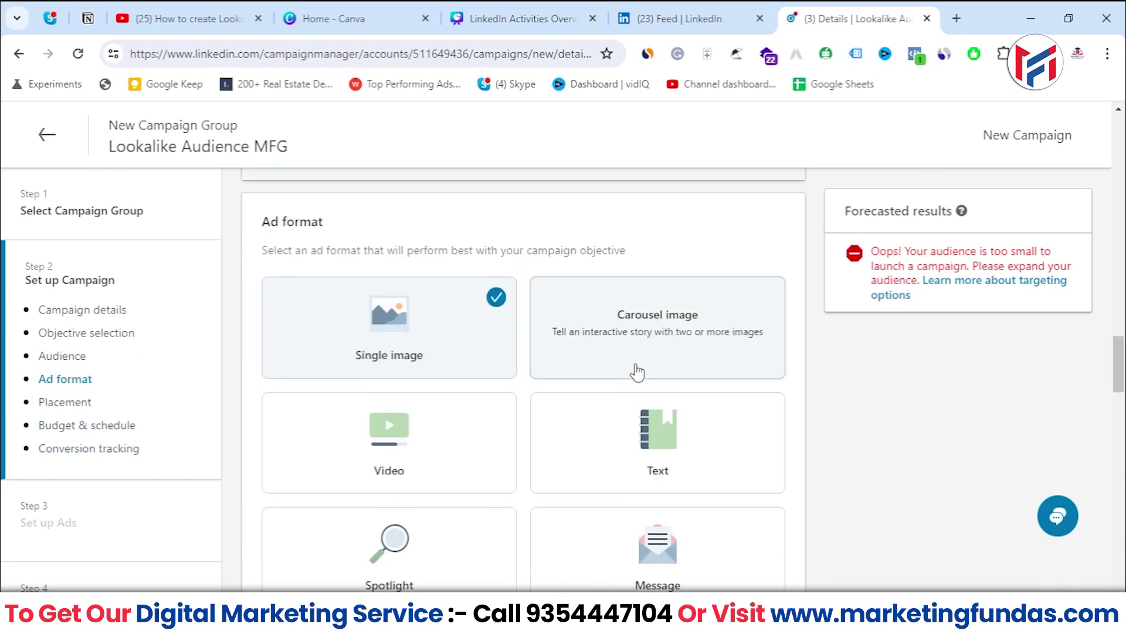
scroll(638, 372, "down", 13)
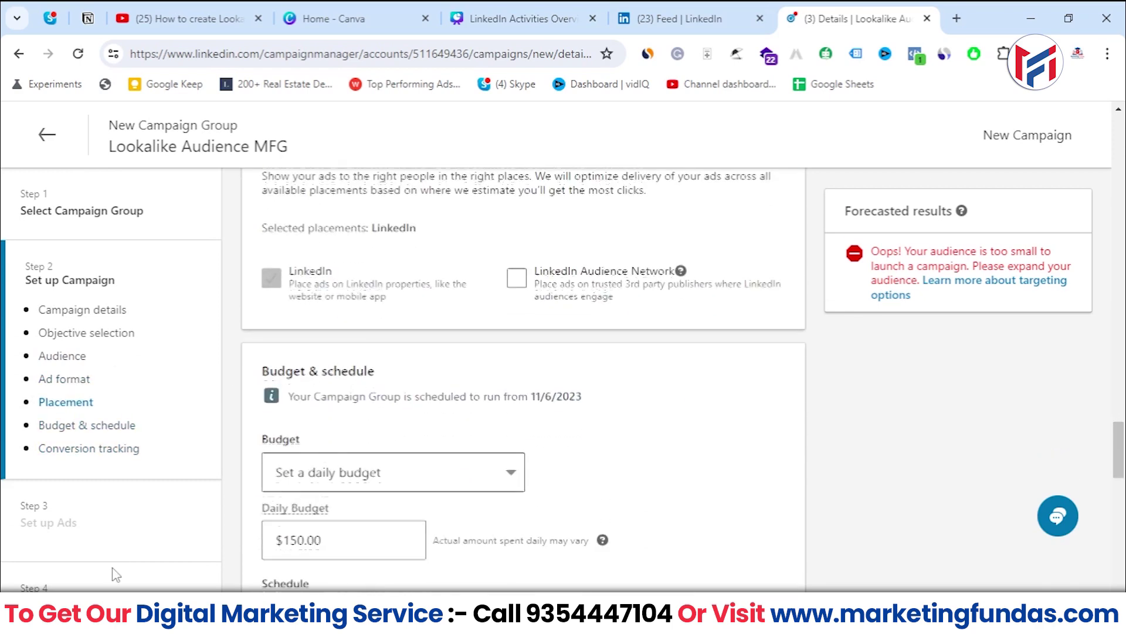
scroll(47, 587, "down", 10)
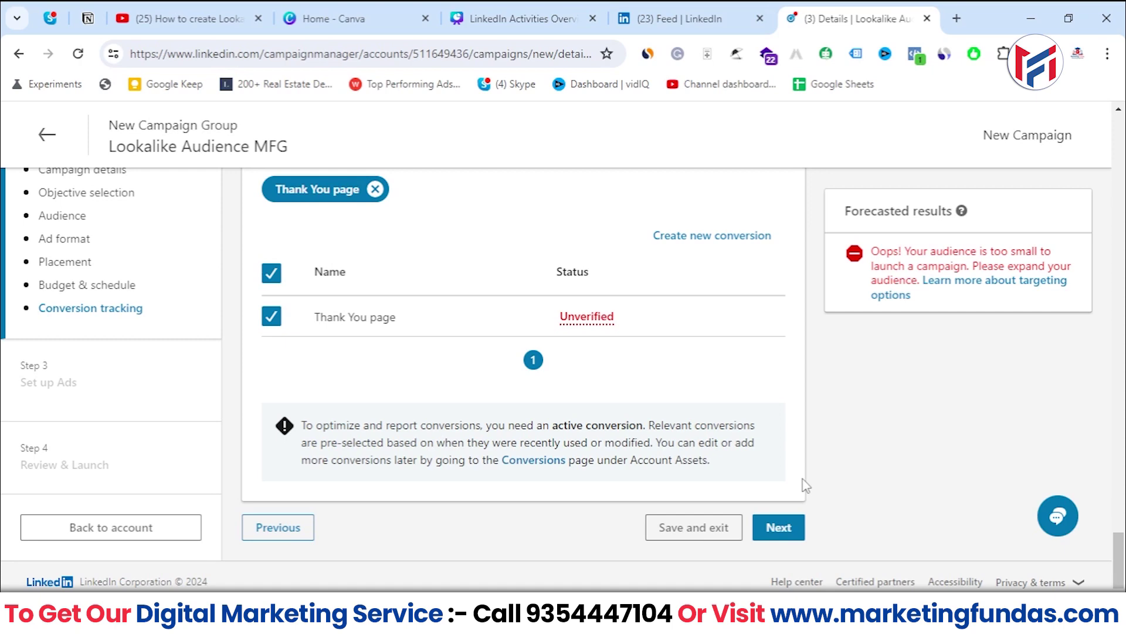
scroll(805, 485, "up", 15)
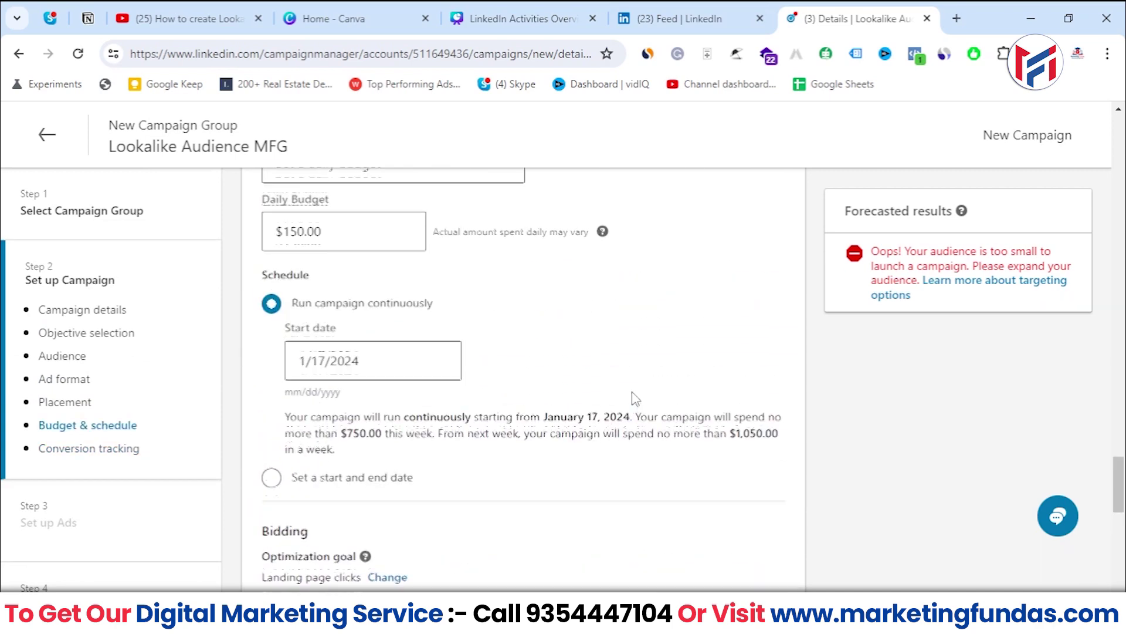
scroll(587, 410, "up", 10)
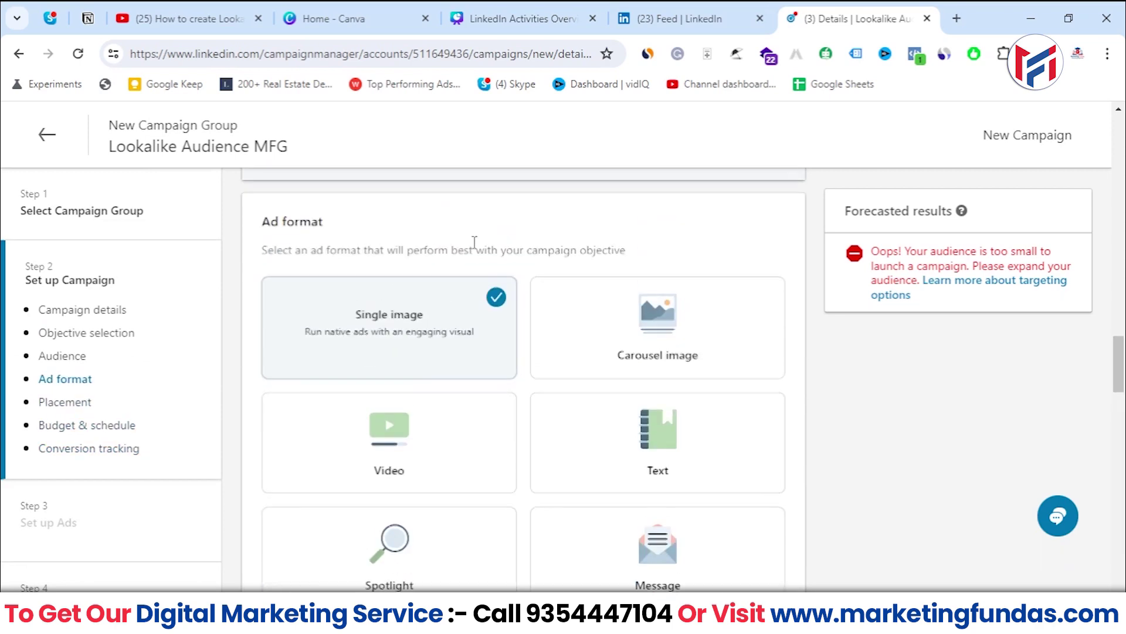
scroll(460, 440, "up", 10)
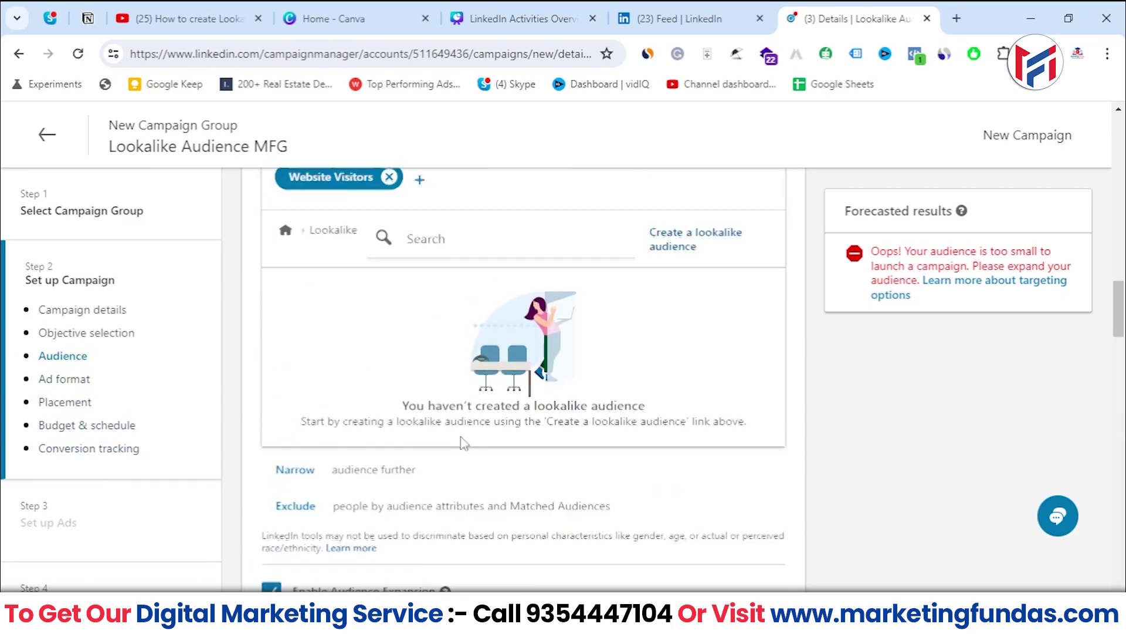
scroll(469, 410, "up", 3)
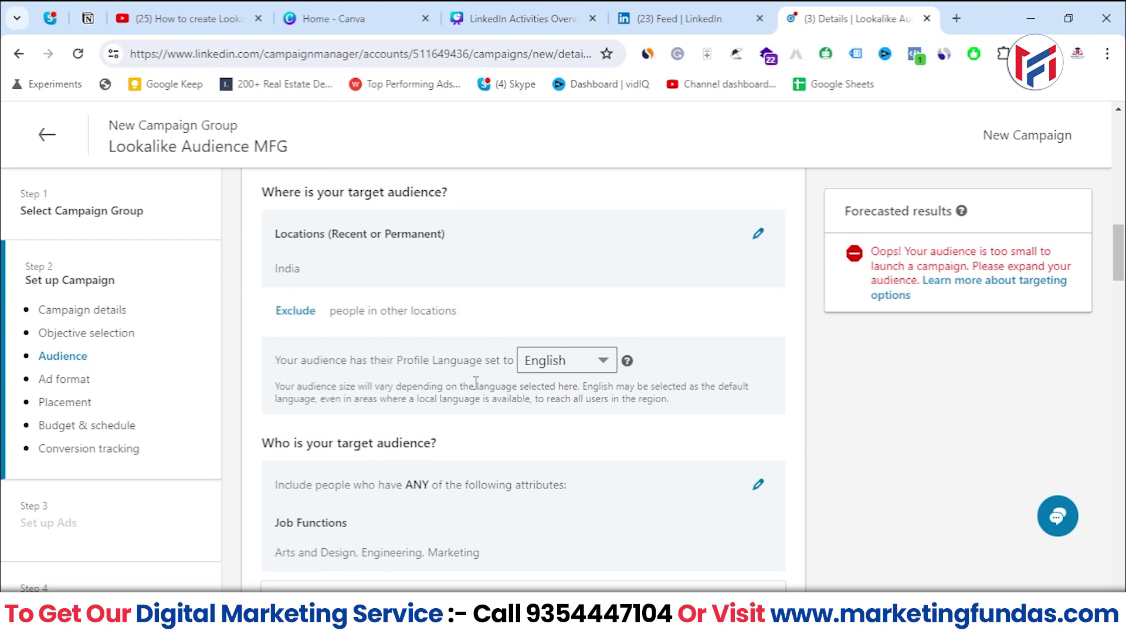
scroll(475, 381, "up", 10)
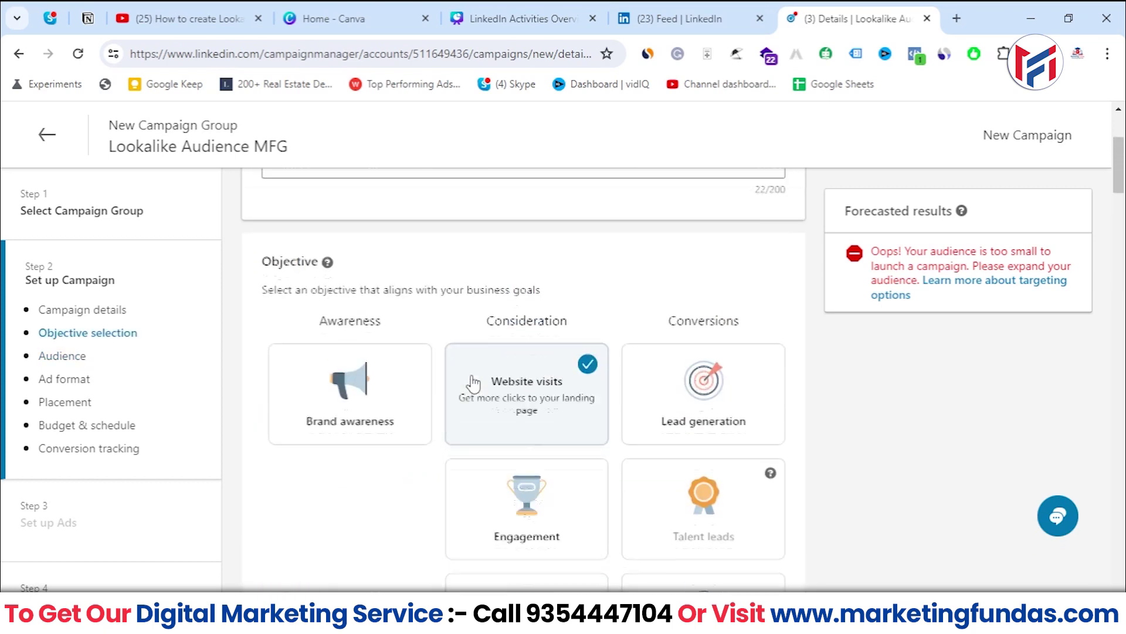
scroll(474, 385, "up", 3)
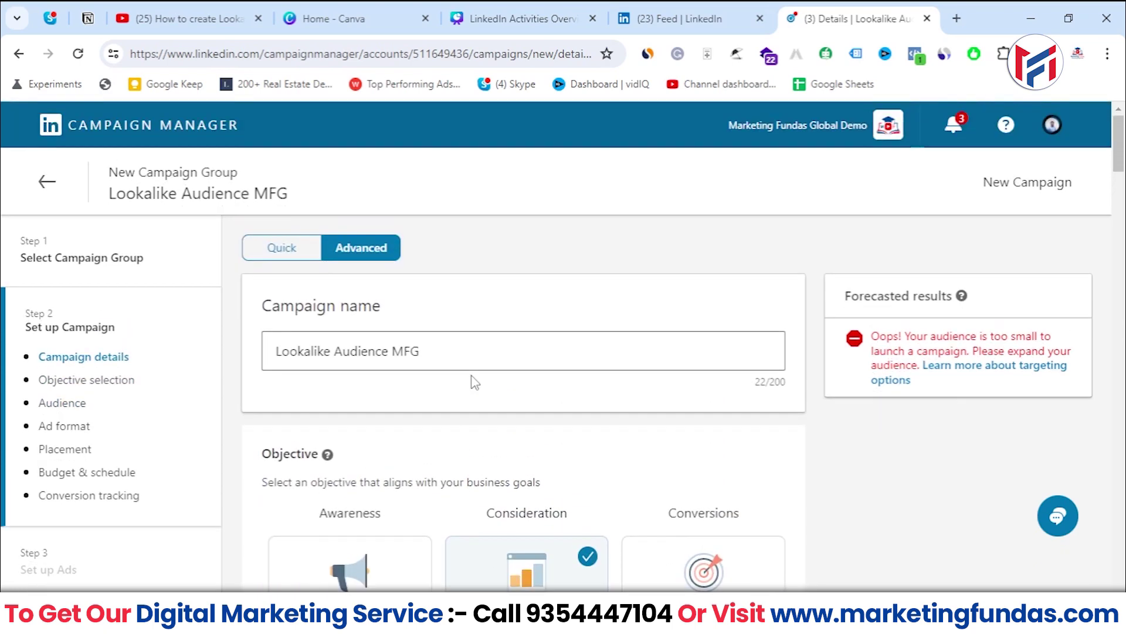